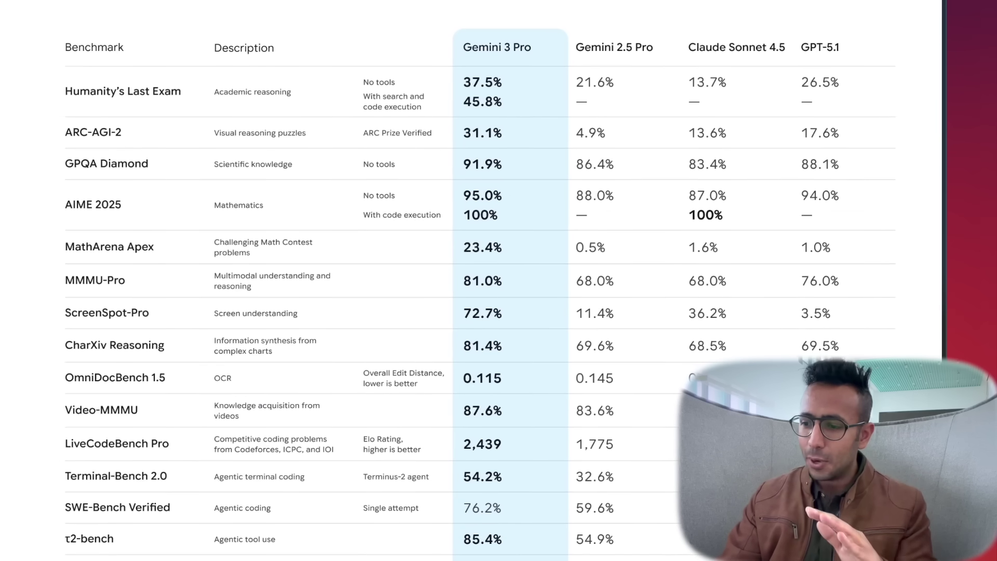
- Zoom out to see the whole pelican drawing
scroll(480, 281, down, 1)
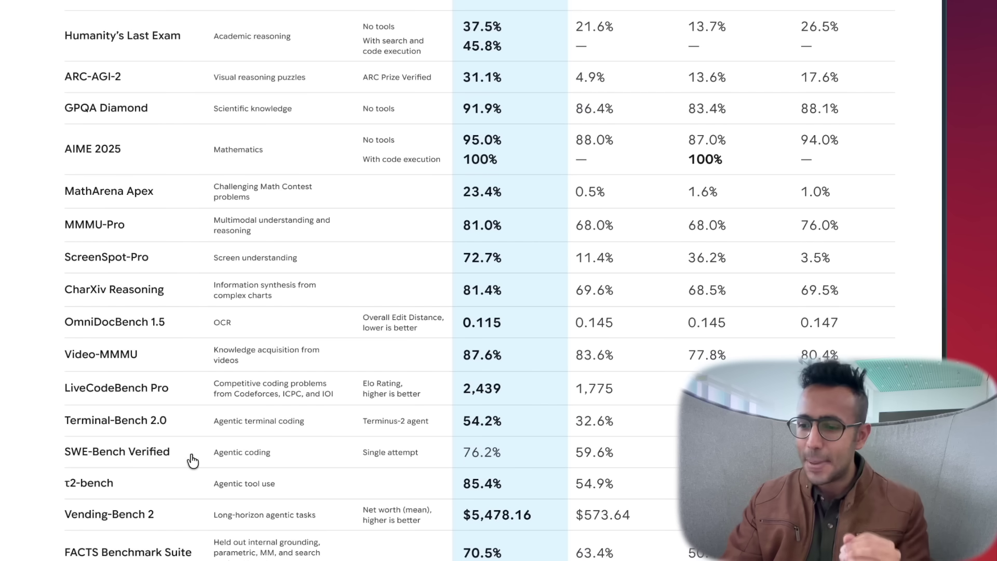
scroll(280, 459, up, 1)
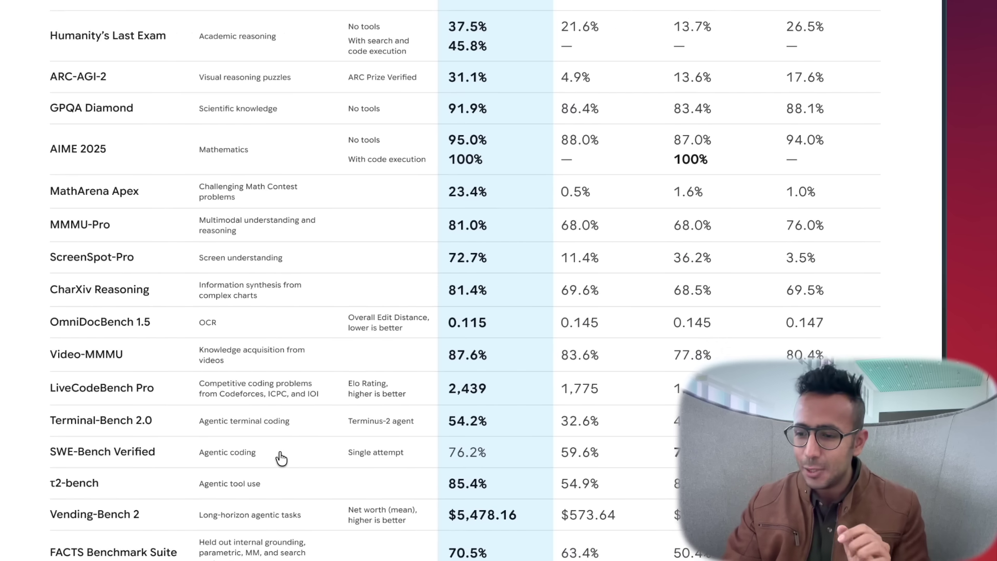
scroll(281, 459, up, 1)
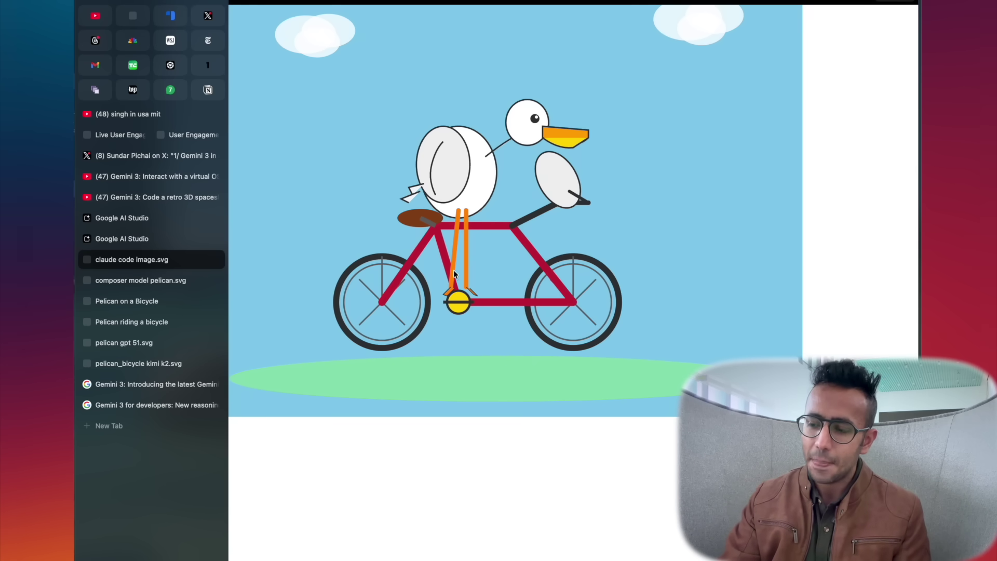
key(super+minus)
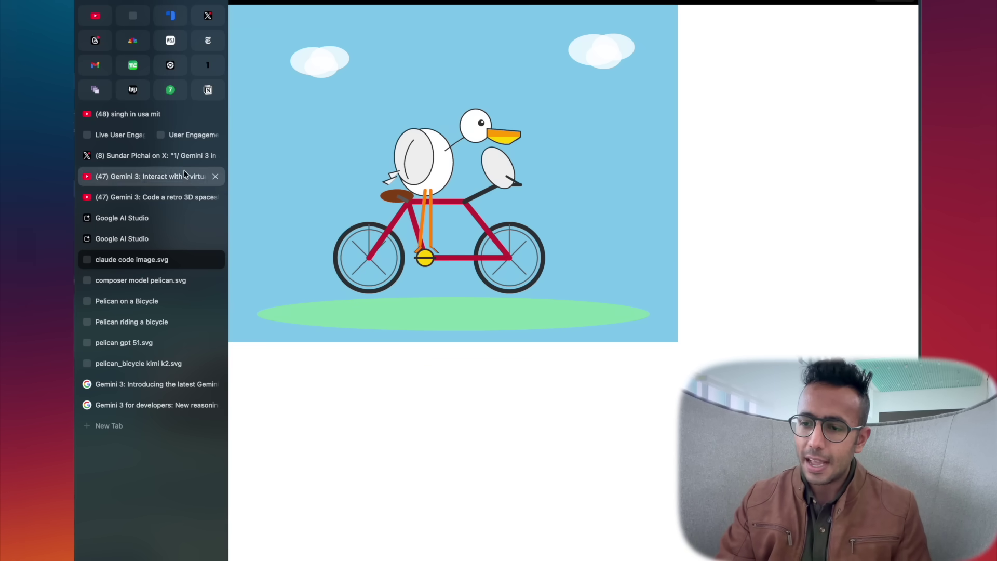
- Switch to the Gemini 3 Pro blog post and scroll to its pelican-on-a-bicycle benchmark drawing
click(95, 89)
key(super+minus)
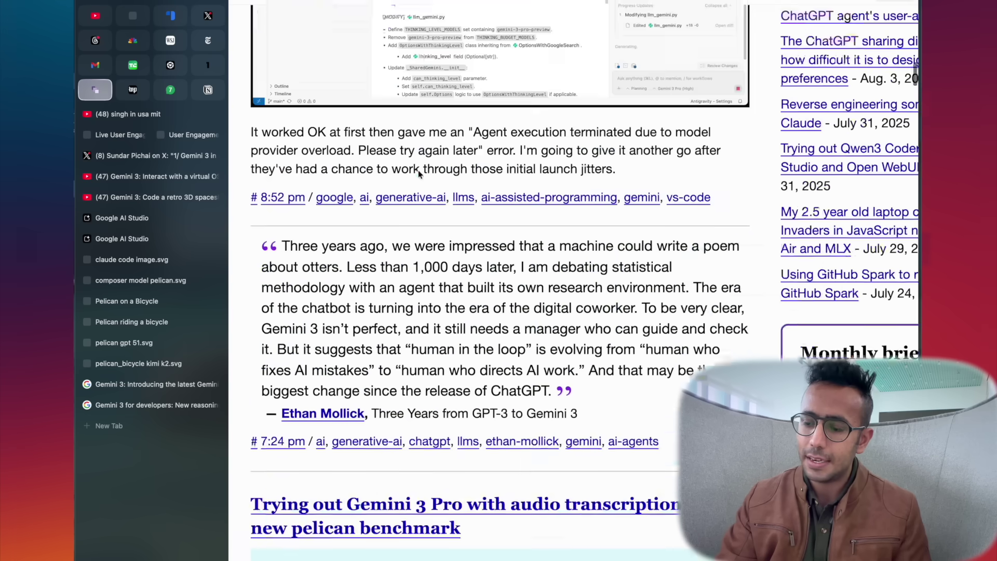
key(super+minus)
scroll(435, 254, down, 3)
scroll(435, 253, down, 3)
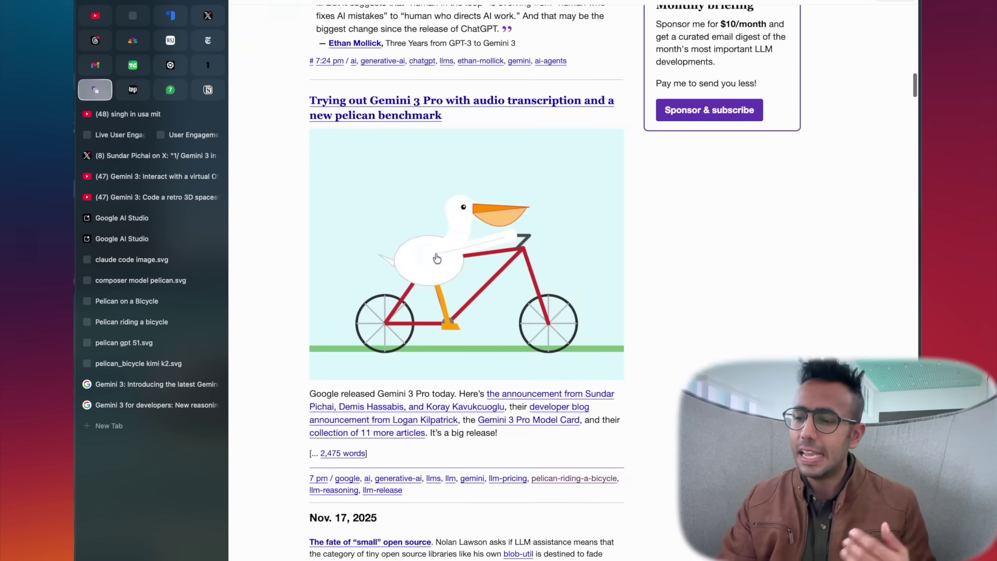
key(super+plus)
key(super+plus)
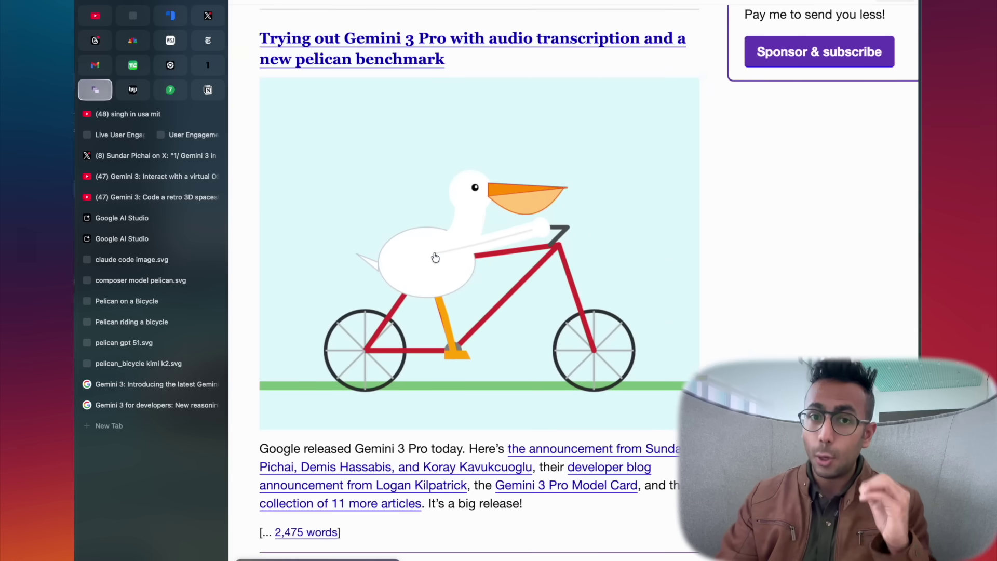
scroll(437, 258, down, 3)
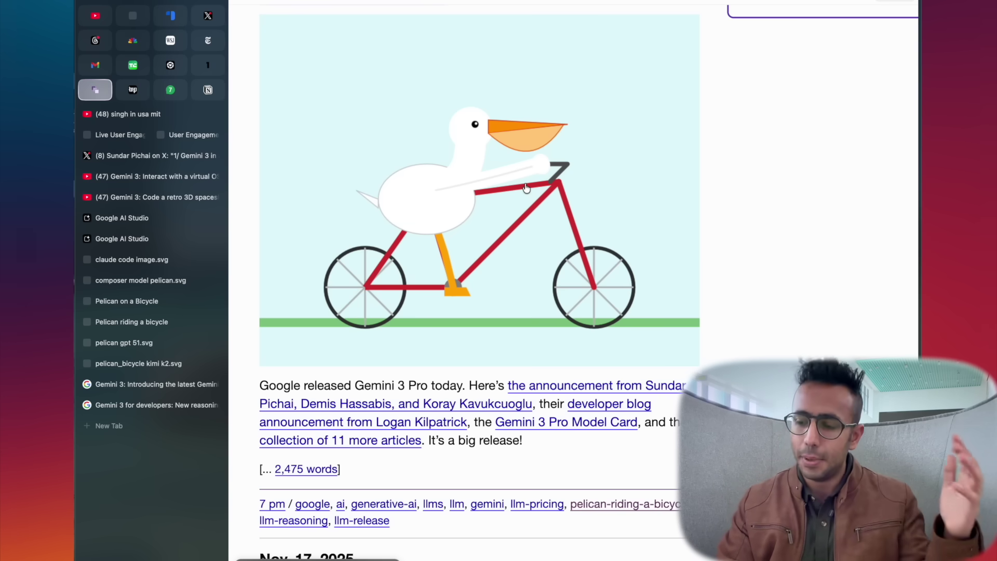
scroll(526, 188, up, 1)
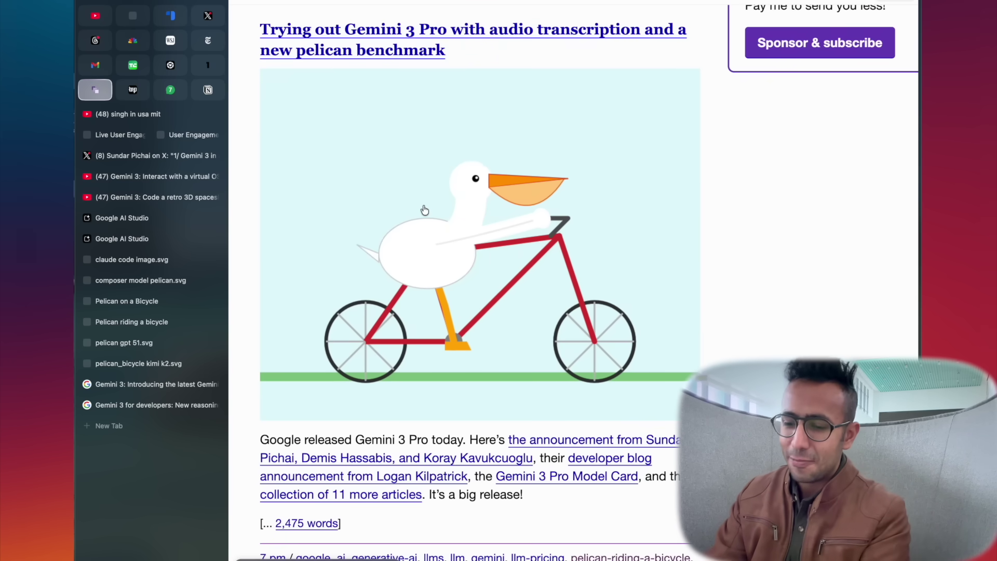
- Open aistudio.google.com in a new tab
key(super+t)
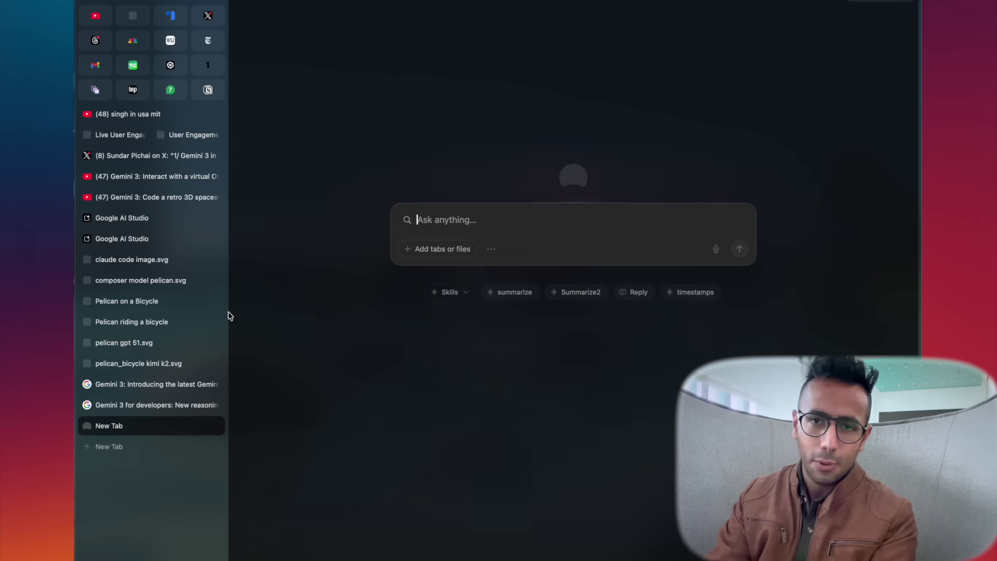
text(aistudio.google.com)
key(Return)
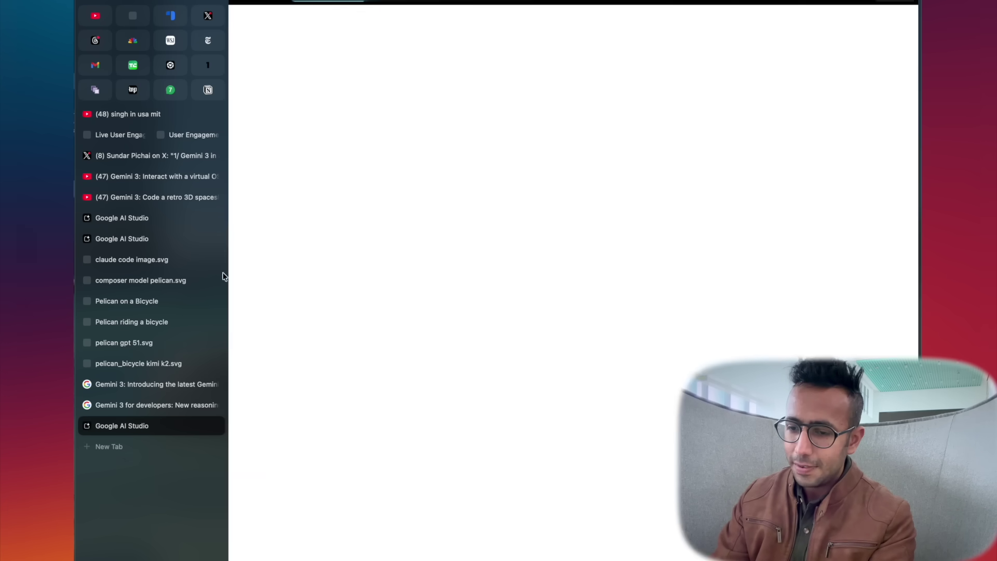
- Show SVG Artisan's generated pelican riding a bike, then switch to the Pelican test folder in Finder
click(145, 220)
scroll(553, 278, up, 3)
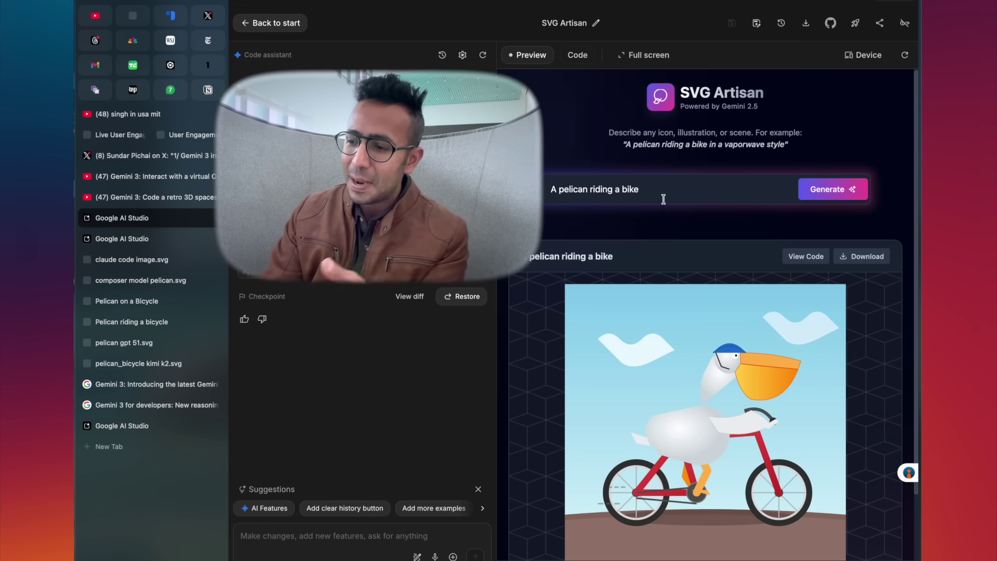
scroll(666, 281, down, 3)
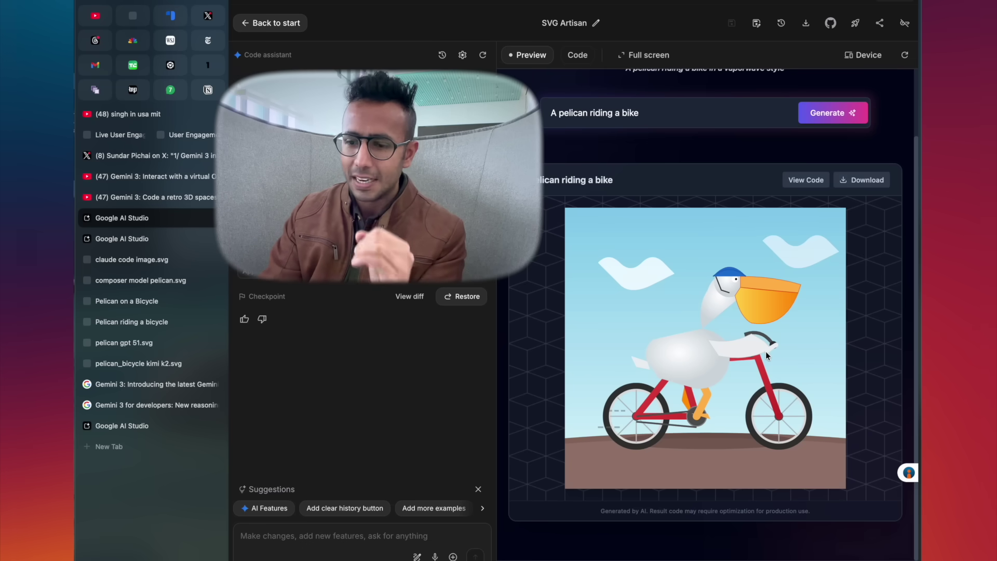
key(super+Tab)
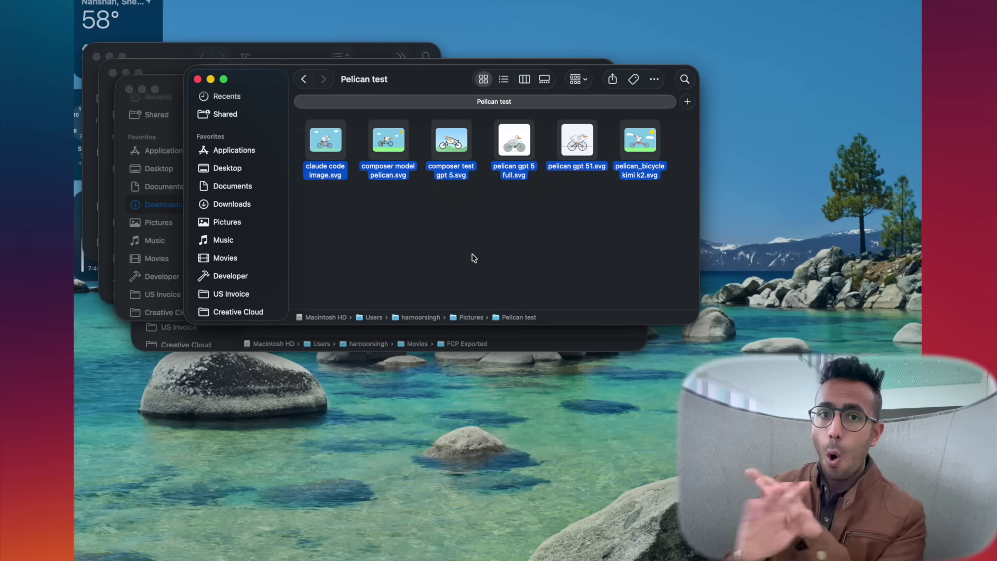
- Look over the six pelican SVGs, briefly selecting composer test gpt 5.svg, then return to the browser
click(455, 229)
click(452, 142)
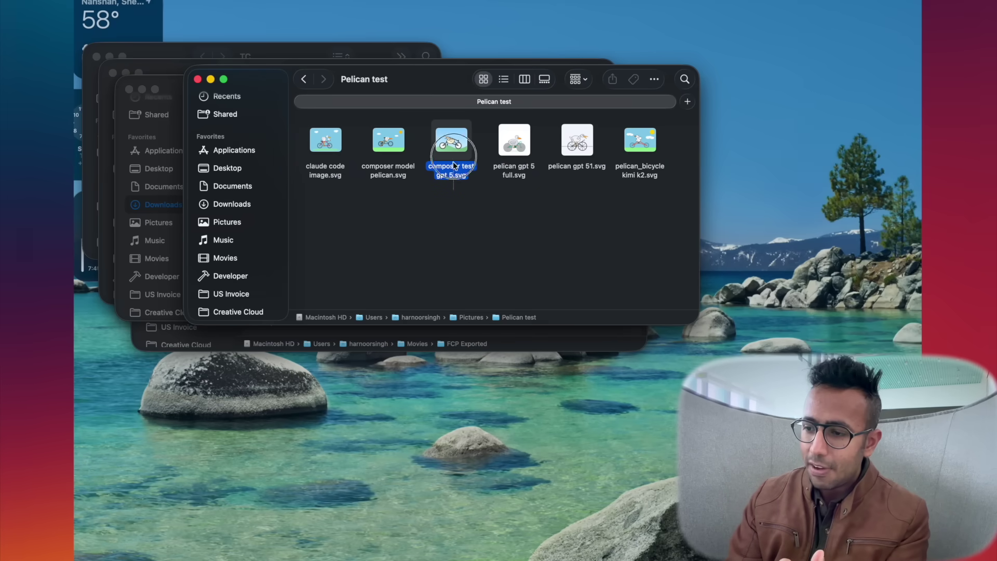
click(520, 206)
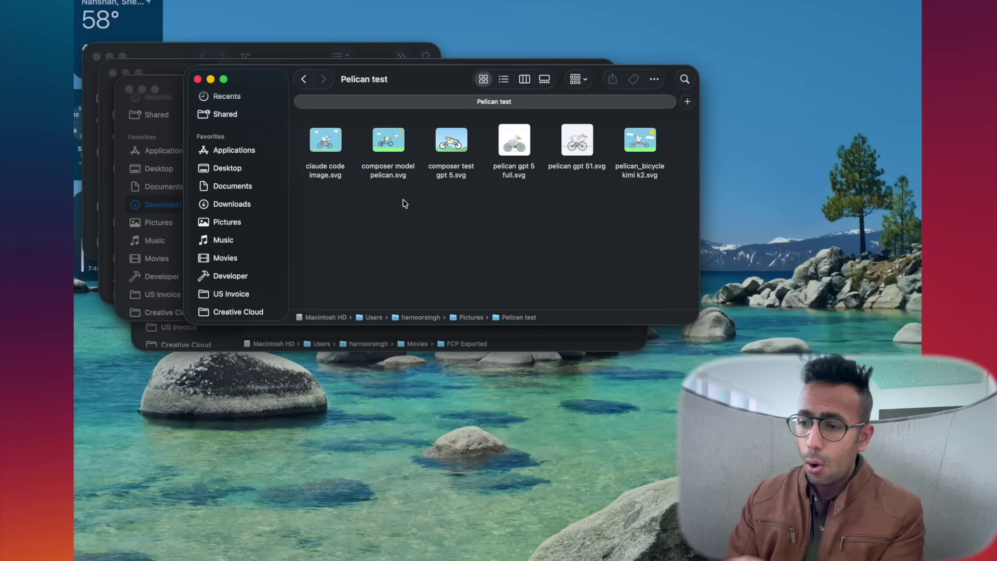
key(super+Tab)
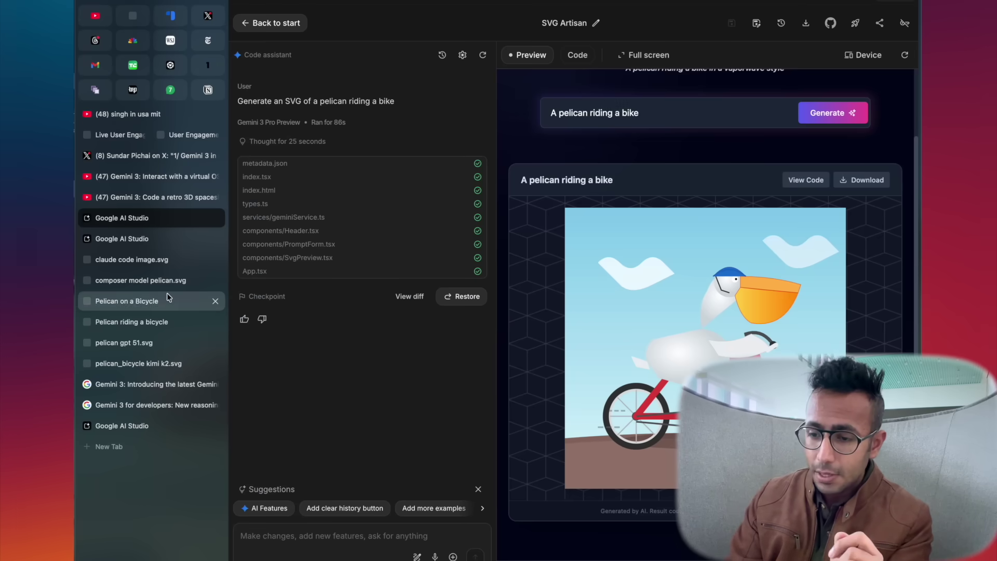
- Browse the composer model pelican.svg, claude code image.svg and Pelican on a Bicycle drawings
click(153, 281)
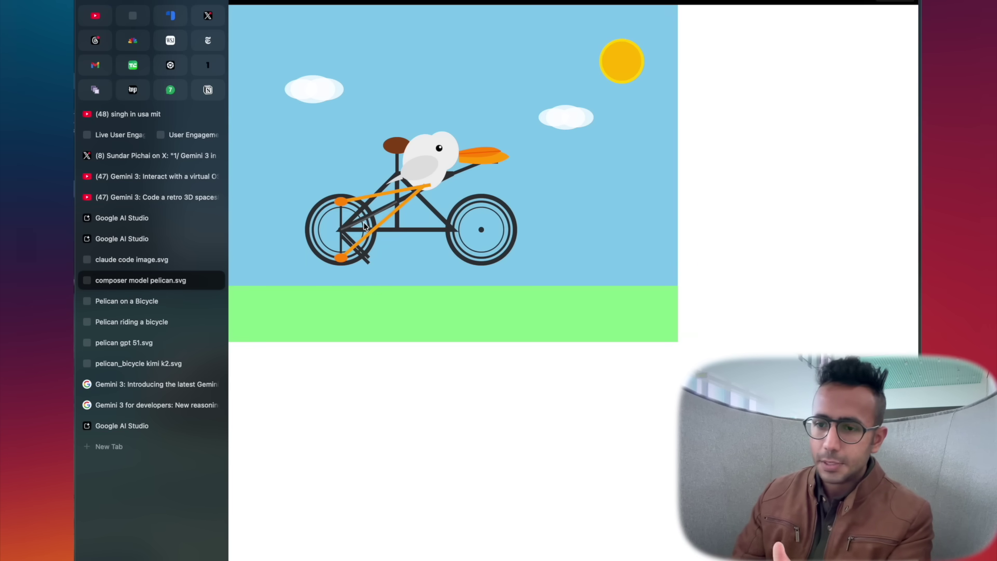
scroll(378, 149, up, 5)
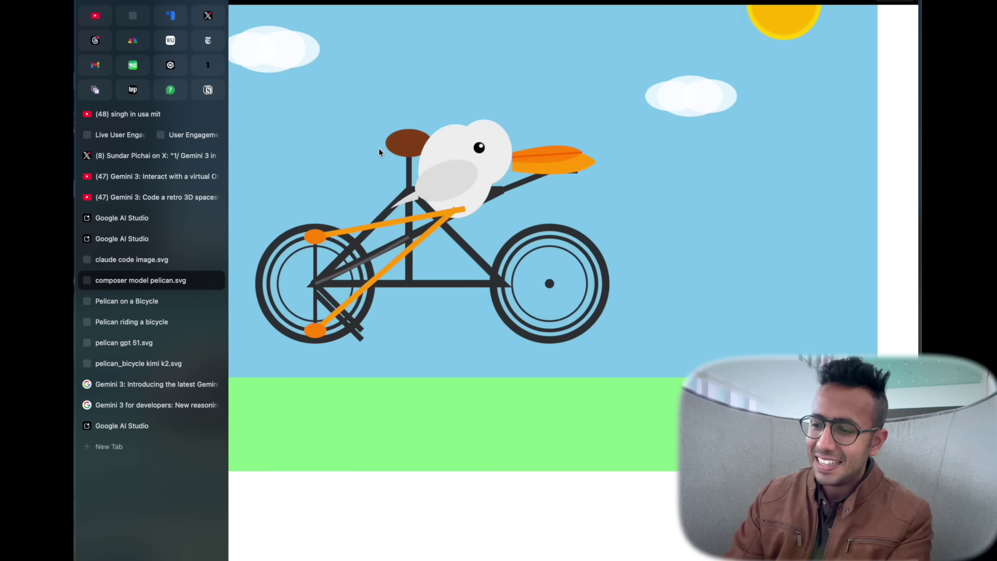
scroll(440, 235, up, 3)
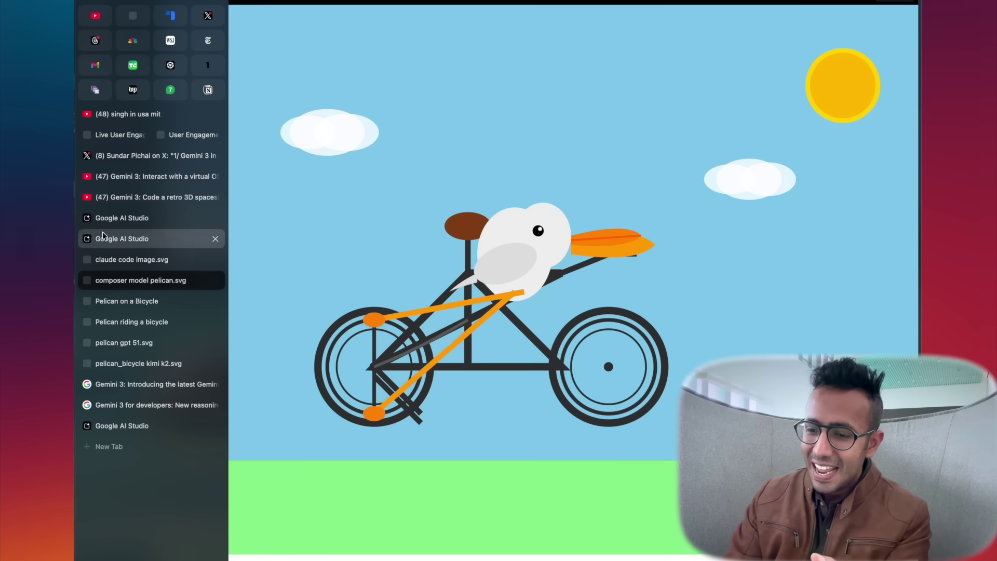
click(132, 260)
ctrl+scroll(415, 161, up, 3)
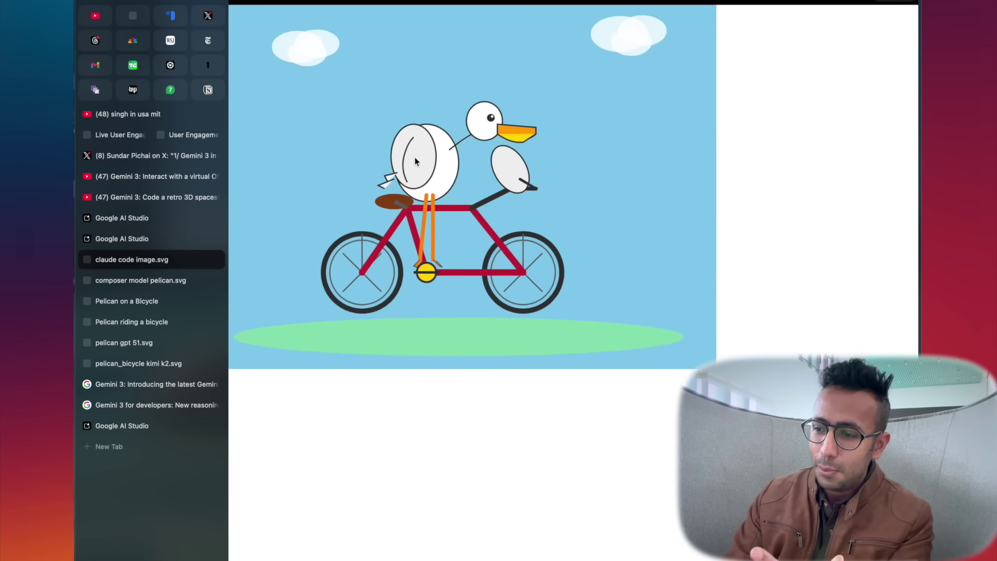
click(158, 305)
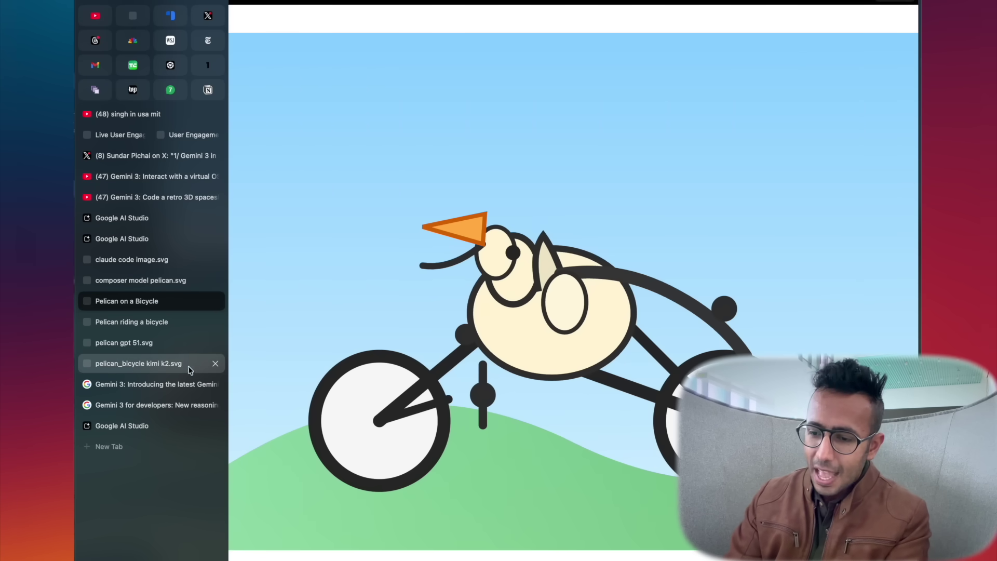
- Compare the Pelican riding a bicycle, pelican gpt 51.svg and pelican_bicycle kimi k2.svg drawings
click(170, 328)
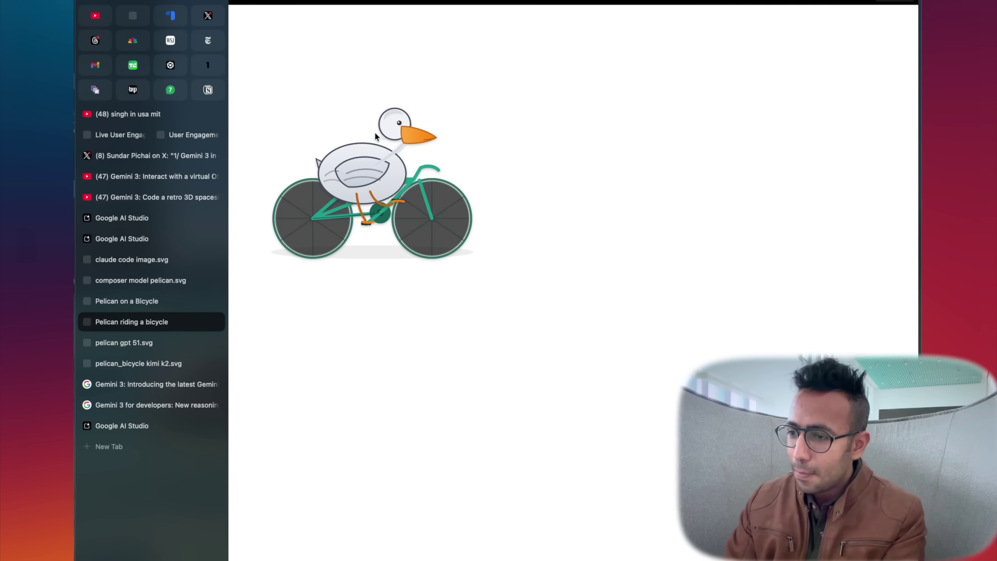
scroll(271, 198, up, 5)
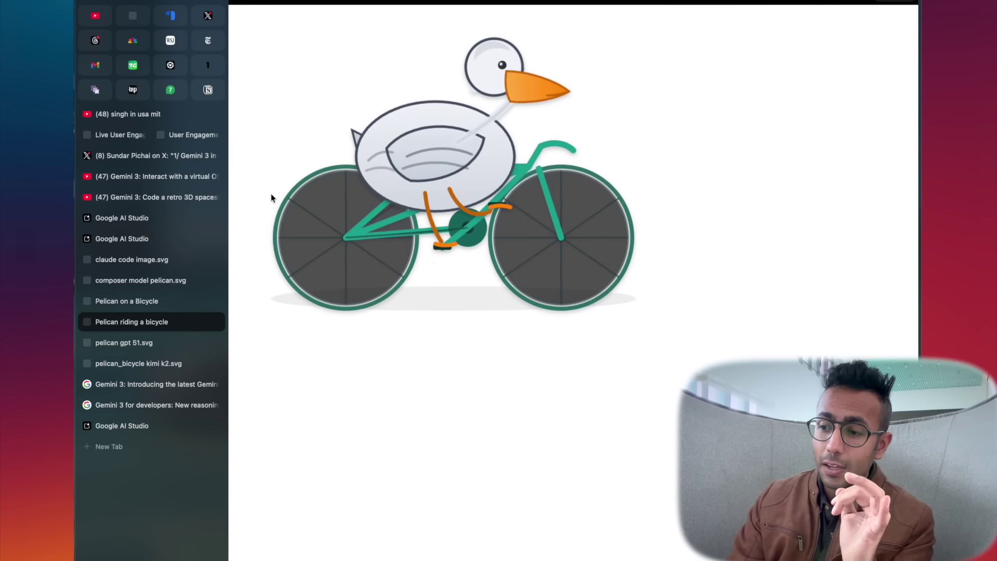
scroll(271, 198, up, 3)
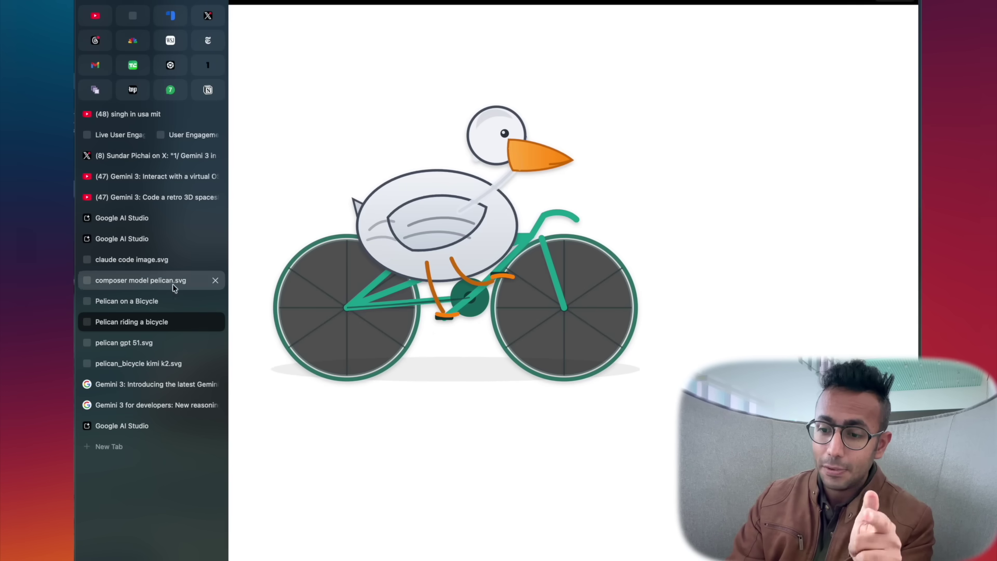
click(165, 302)
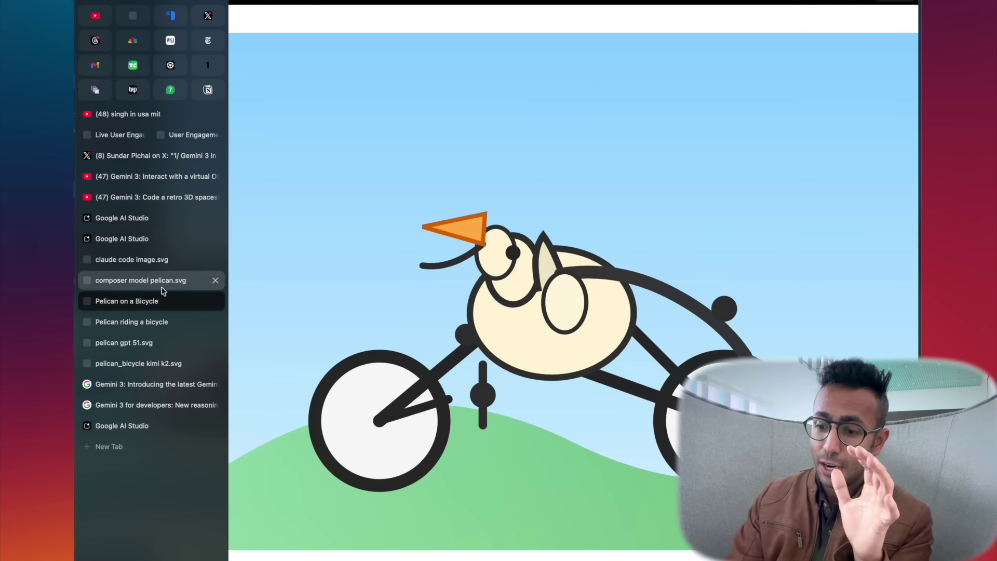
click(150, 322)
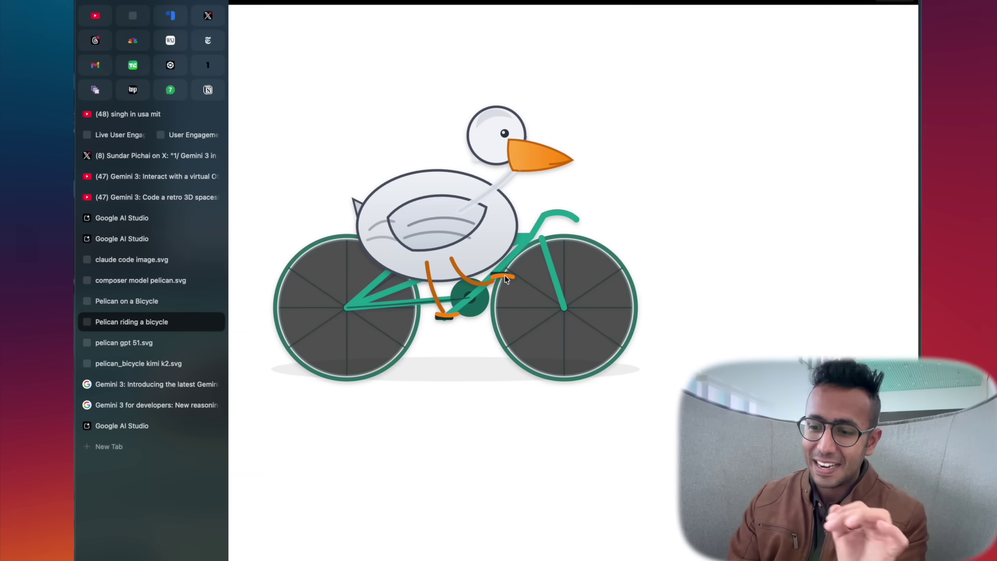
click(182, 344)
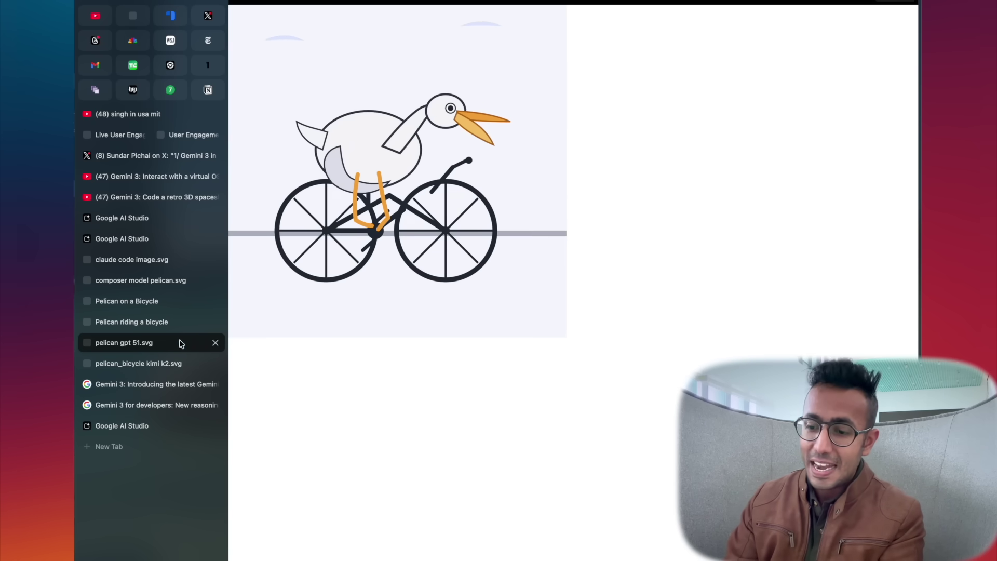
click(180, 363)
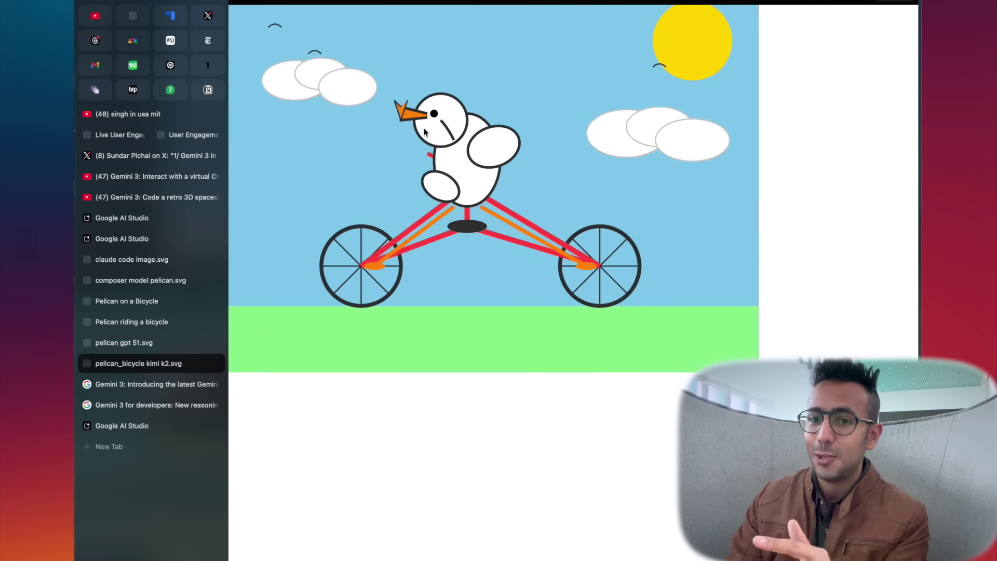
key(super+Tab)
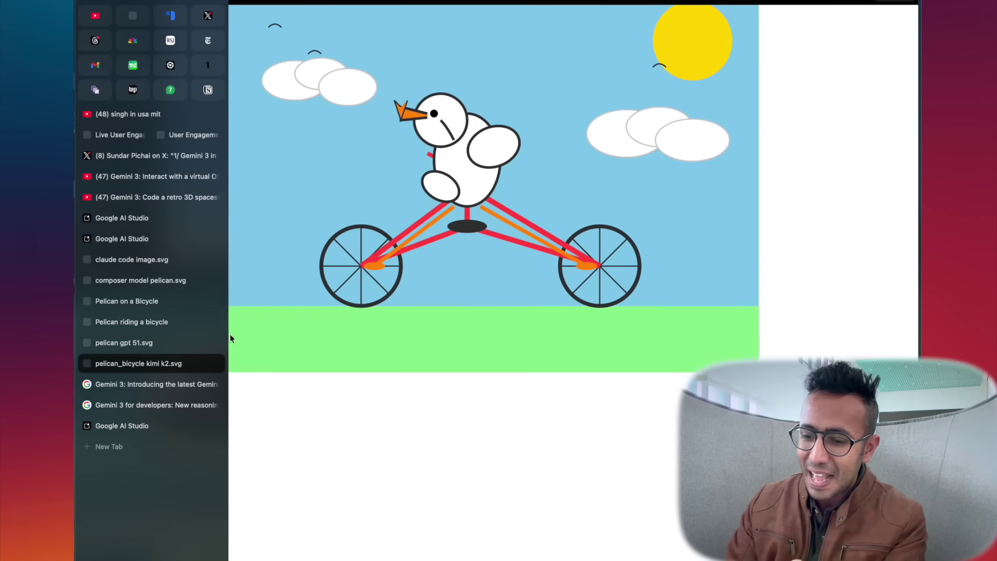
- Review the AI Studio pelican SVG, then compare it with the claude code image.svg drawing
click(148, 242)
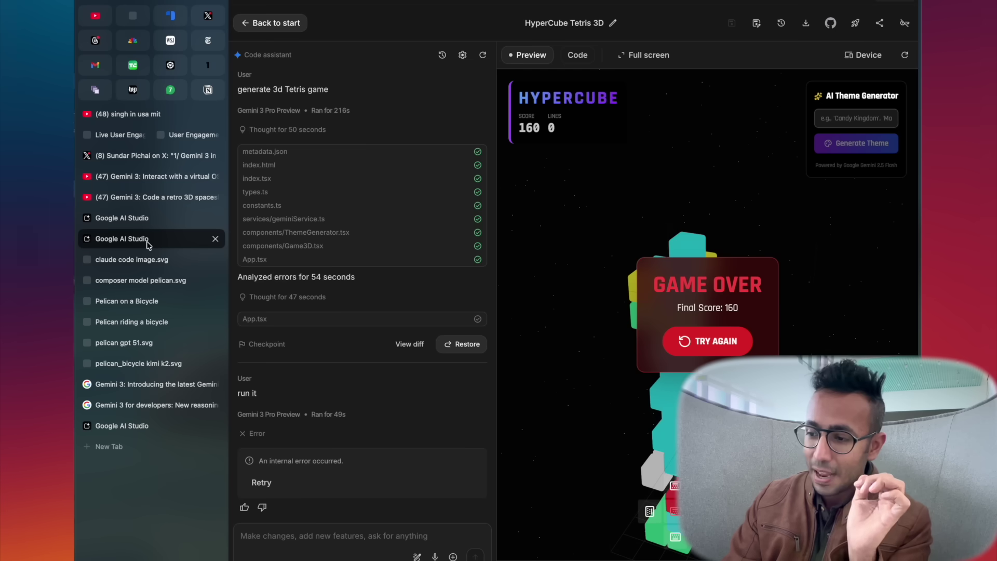
click(146, 220)
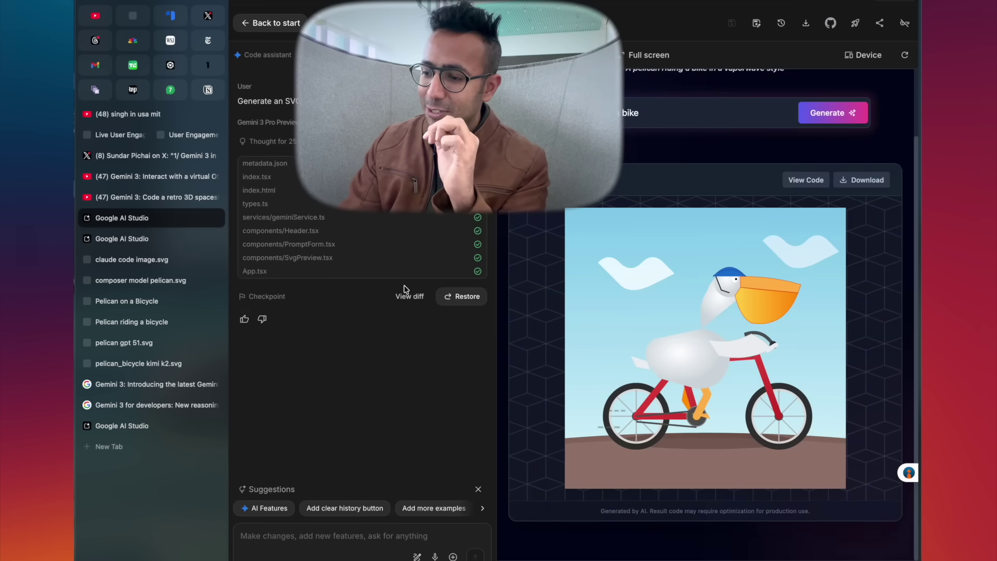
scroll(722, 357, up, 5)
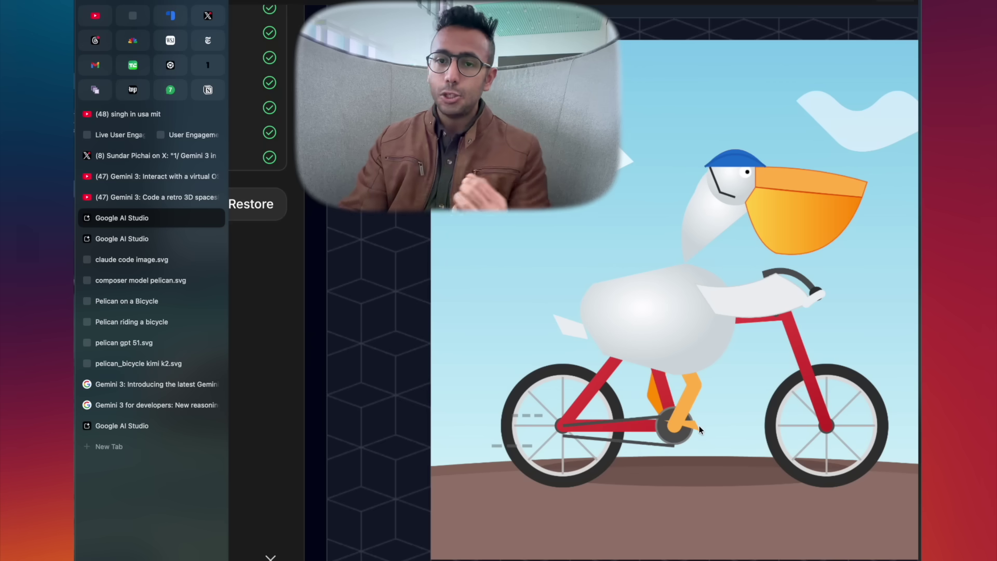
scroll(684, 428, down, 5)
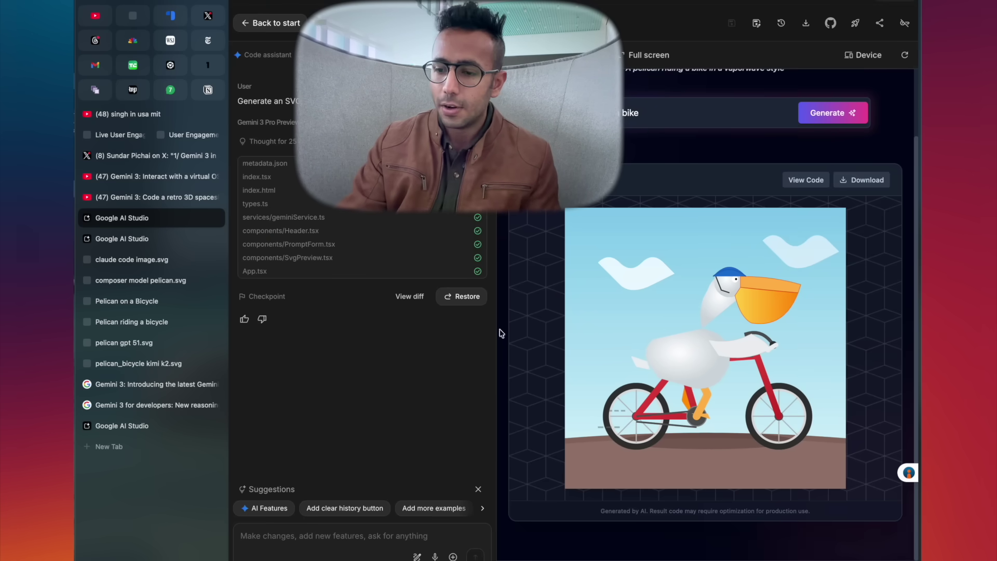
click(174, 266)
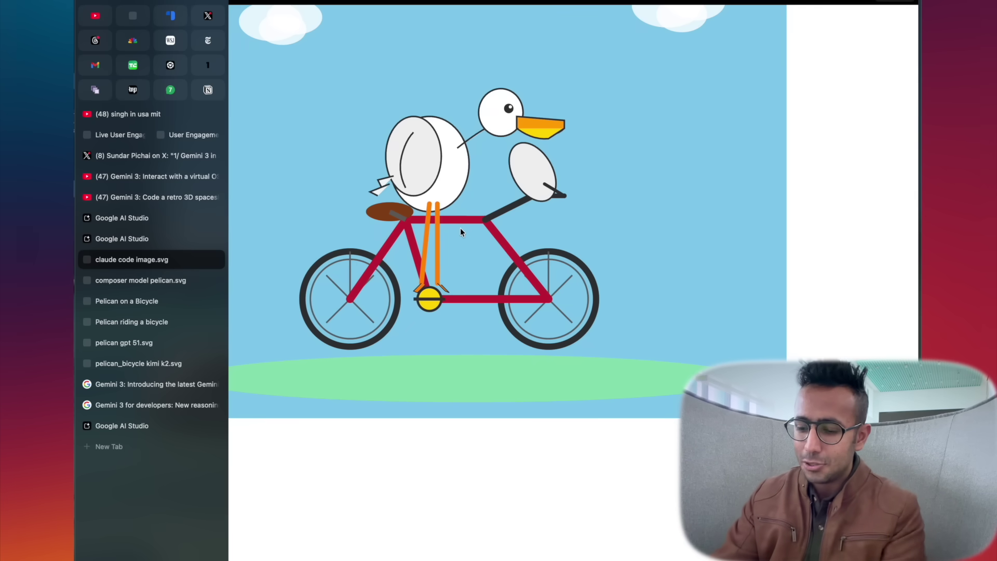
- Open claude code image.svg from Finder in a text editor to read its SVG source
key(super+Tab)
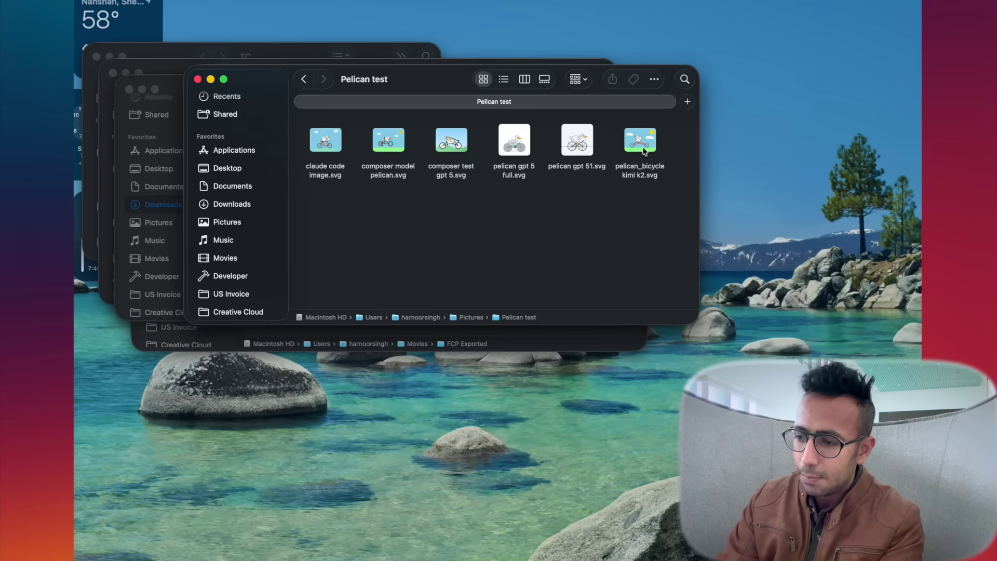
right_click(570, 149)
key(Escape)
key(Left)
key(Left)
key(Left)
key(Left)
key(super+o)
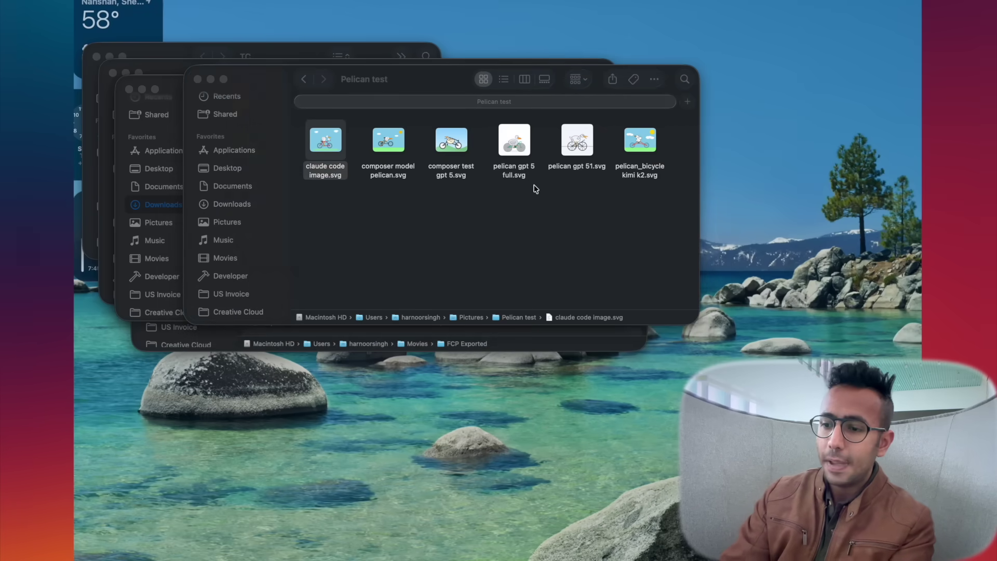
scroll(265, 121, down, 20)
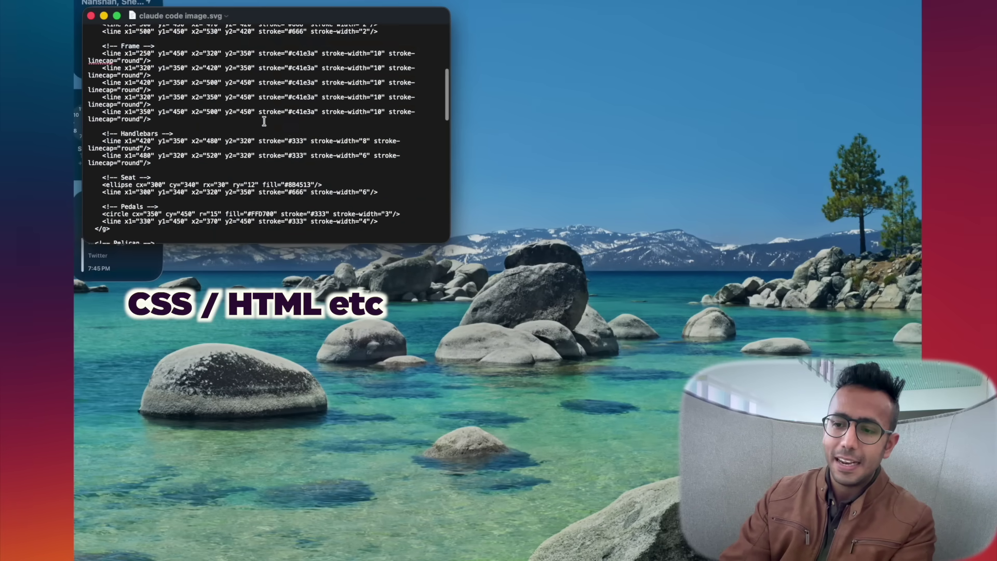
scroll(264, 121, up, 20)
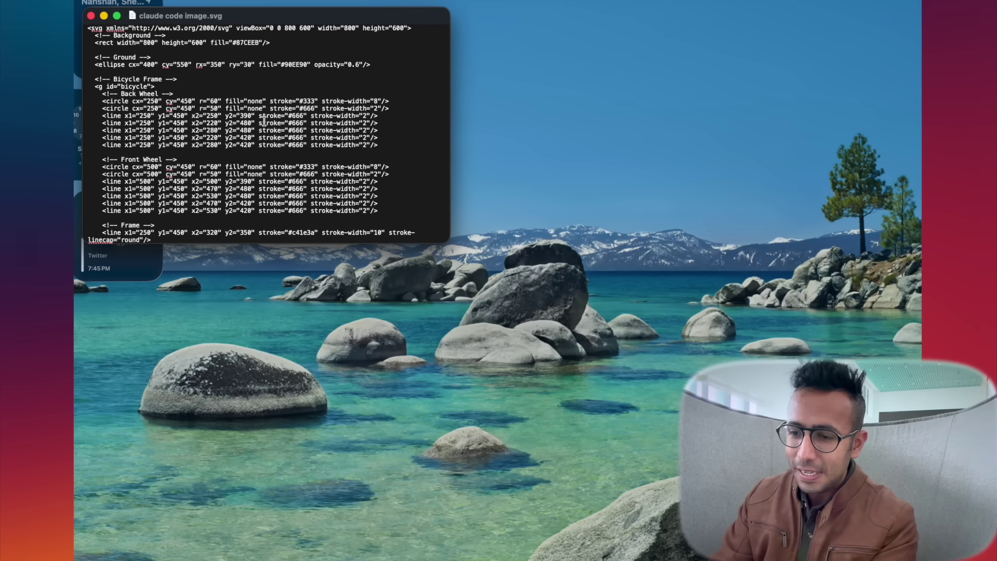
- Return to the browser, search 'gem' in the launcher, and open a new blank tab
key(super+Tab)
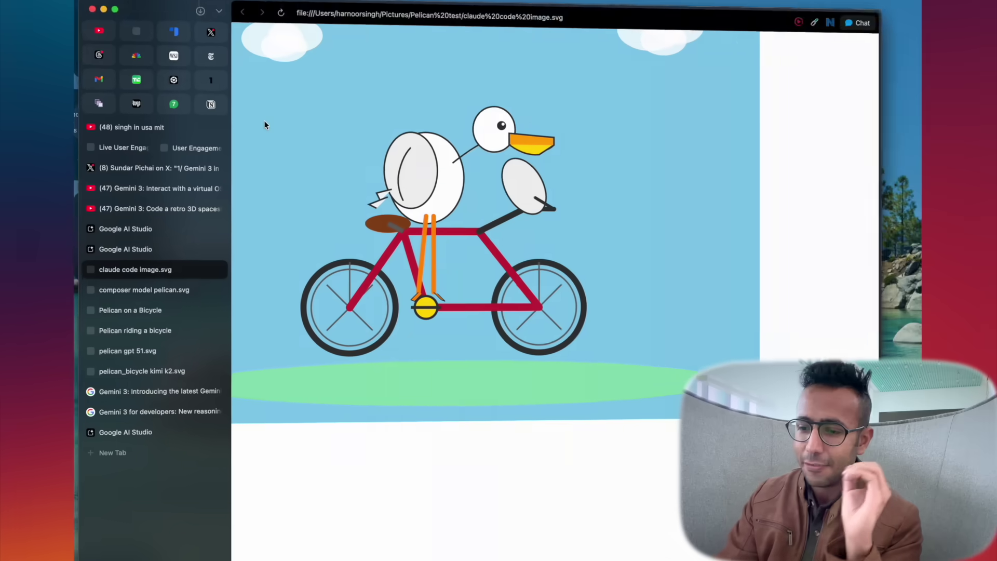
key(alt+space)
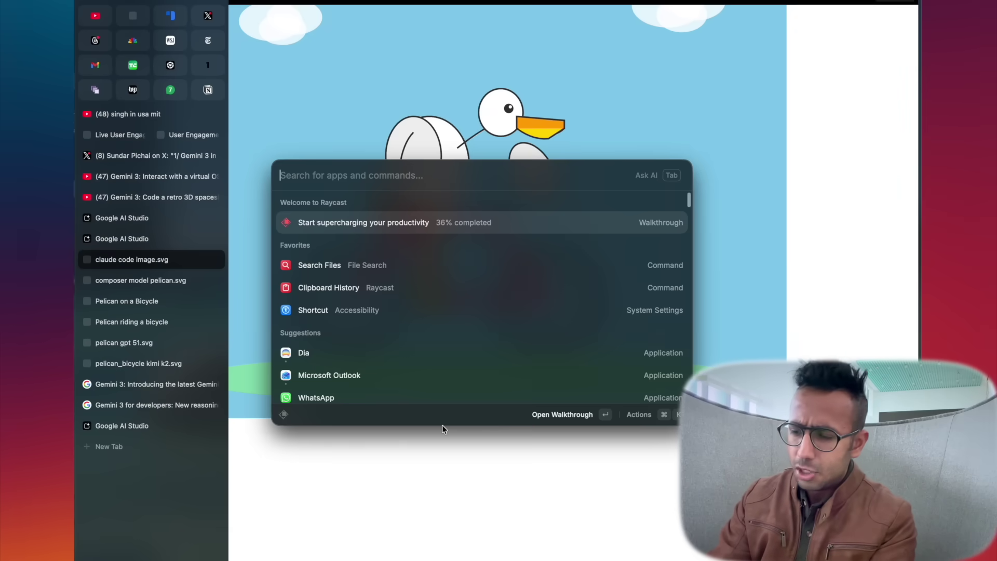
text(gem)
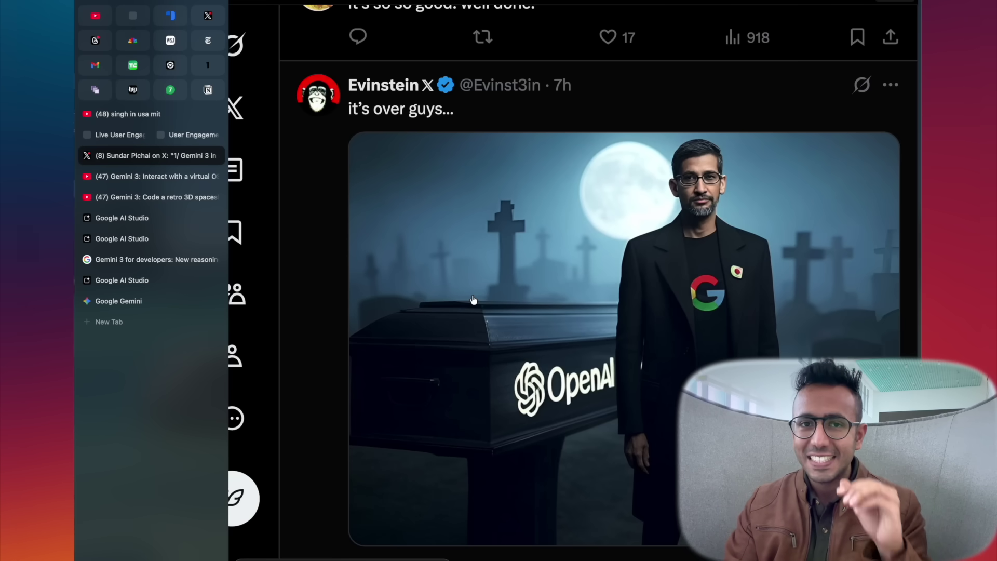
key(super+t)
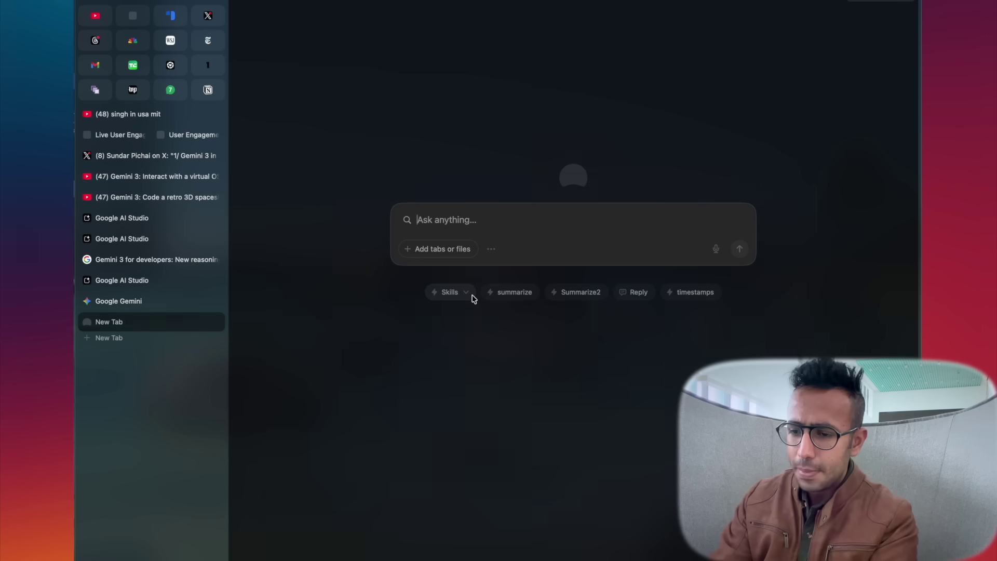
- Open the 'Challenging MIT Students with IIT-JEE Advanced Exam' video from the search results
click(162, 118)
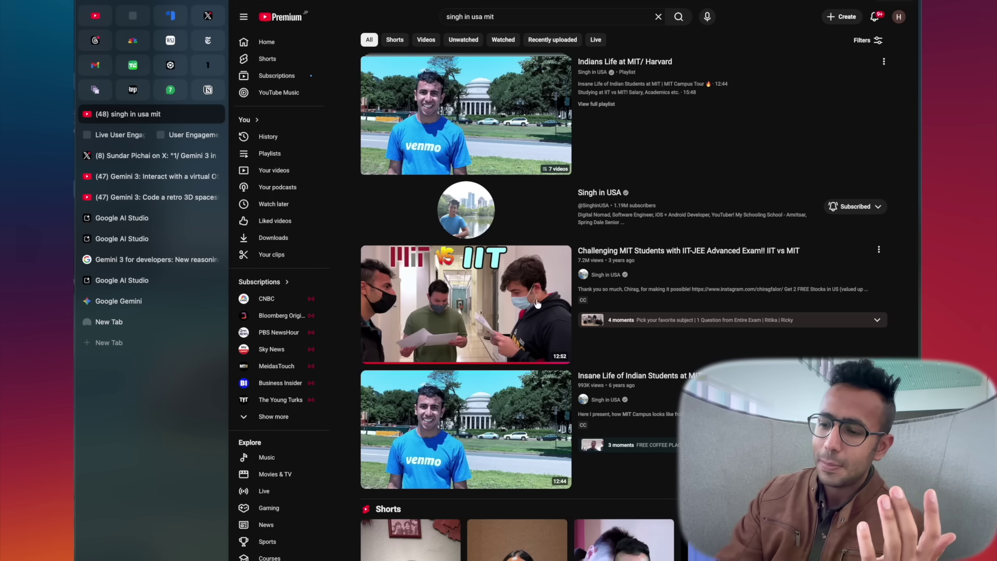
scroll(538, 338, down, 5)
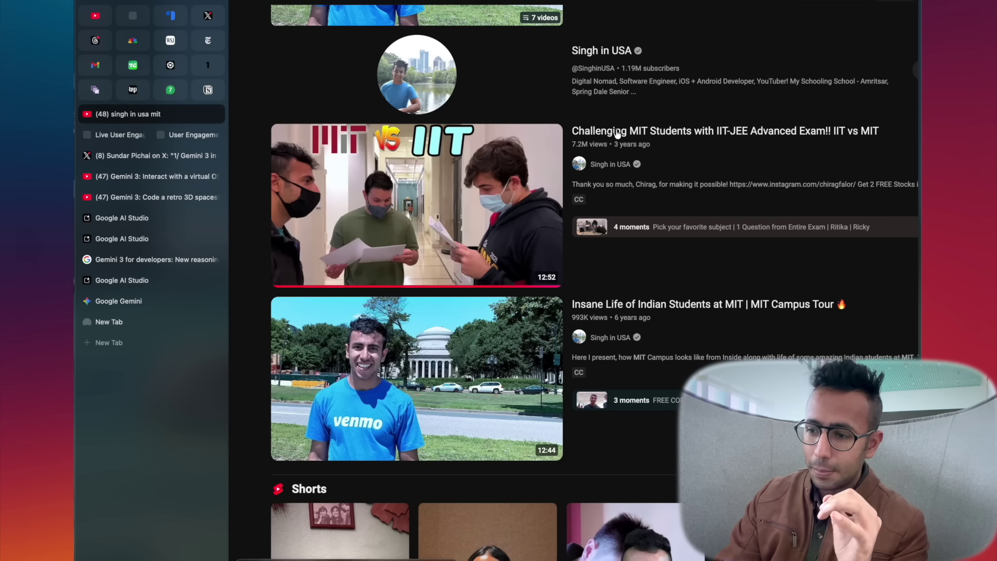
click(617, 134)
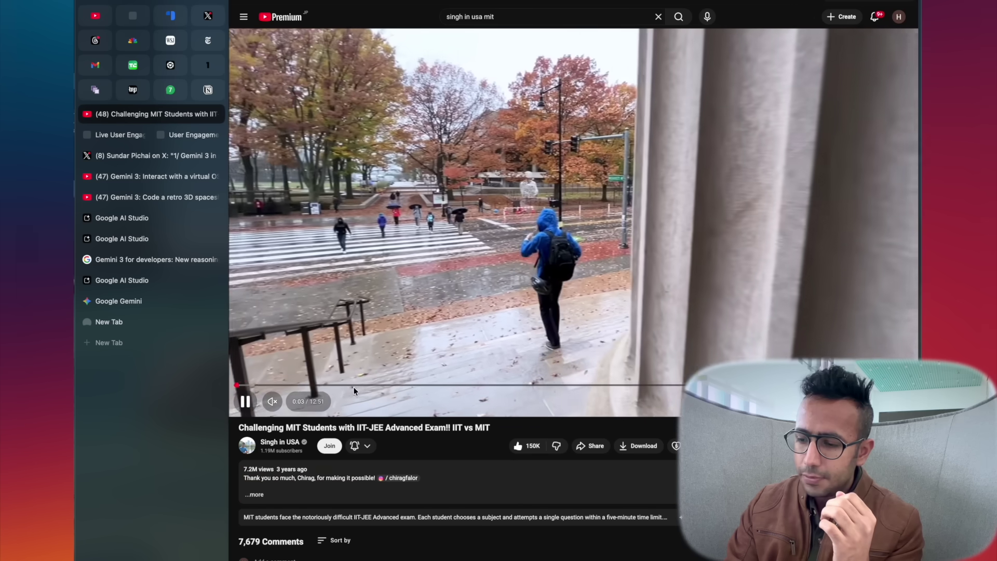
- Seek to about 2:14 and step through to the Mathematics Paper 1 answer key at 2:26
click(353, 386)
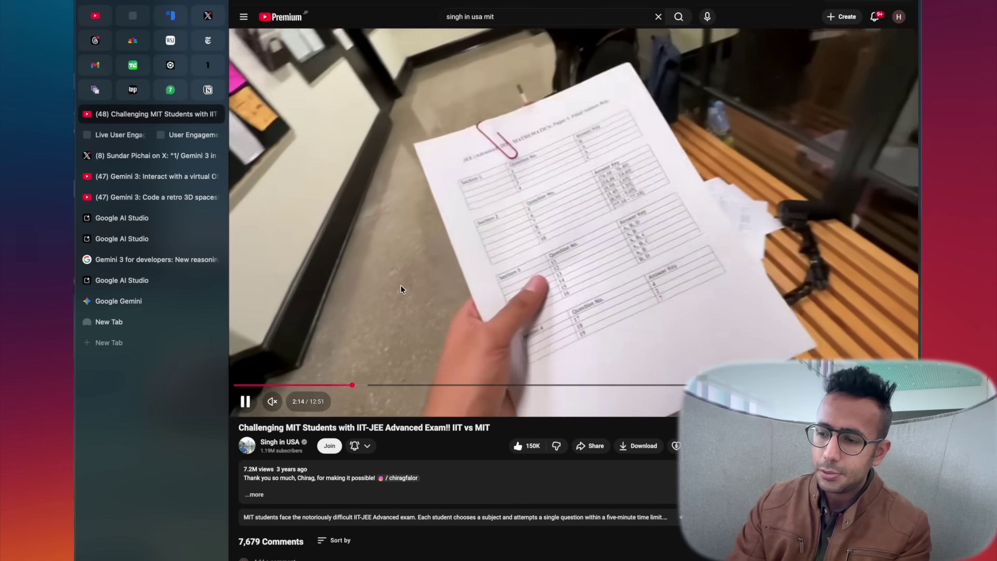
click(428, 271)
key(l)
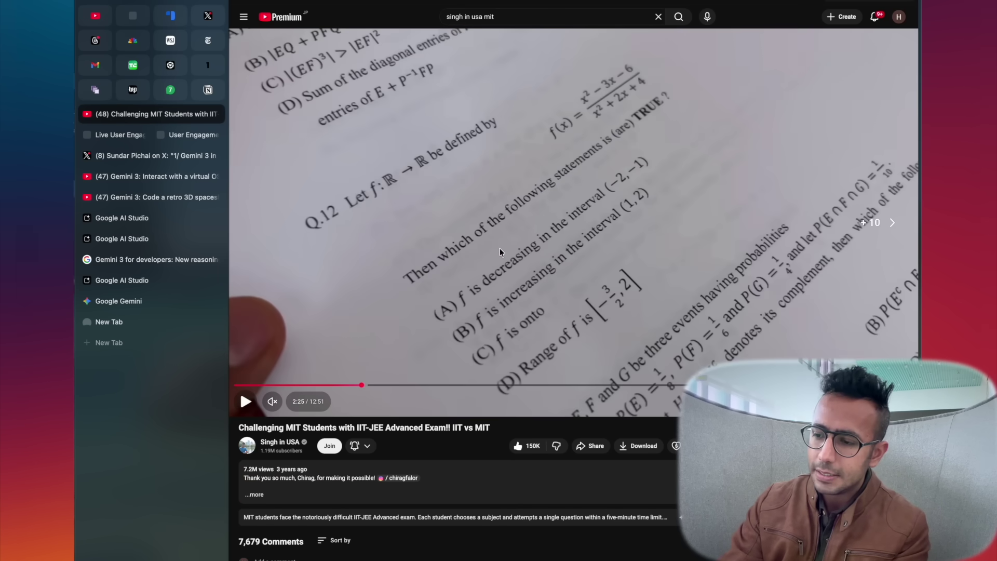
key(j)
click(535, 245)
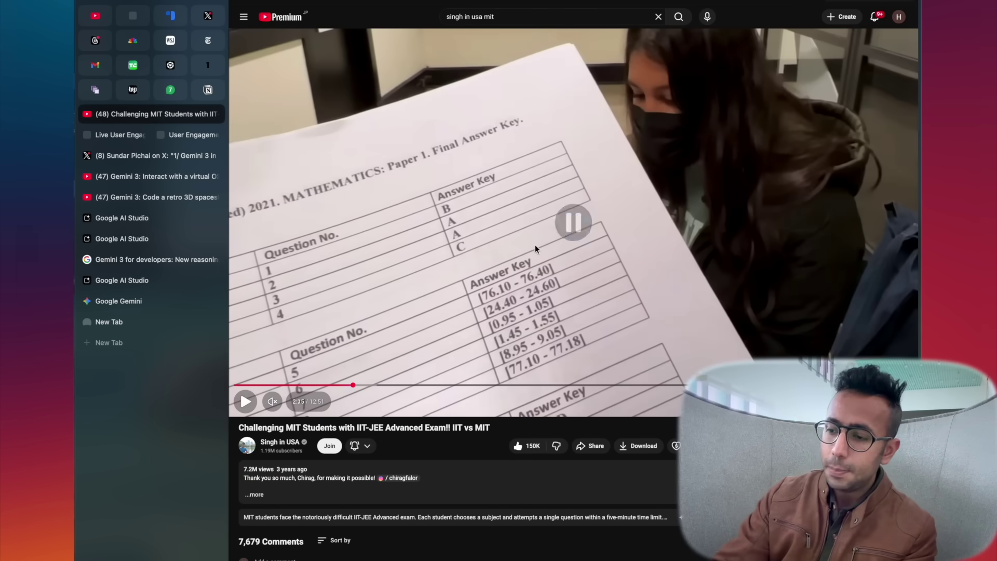
click(535, 245)
click(535, 245)
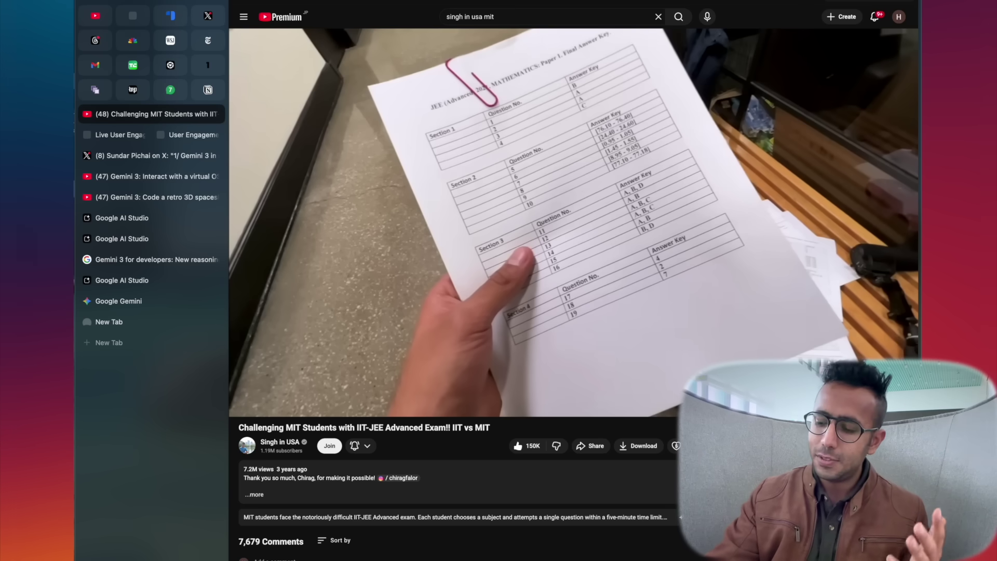
key(l)
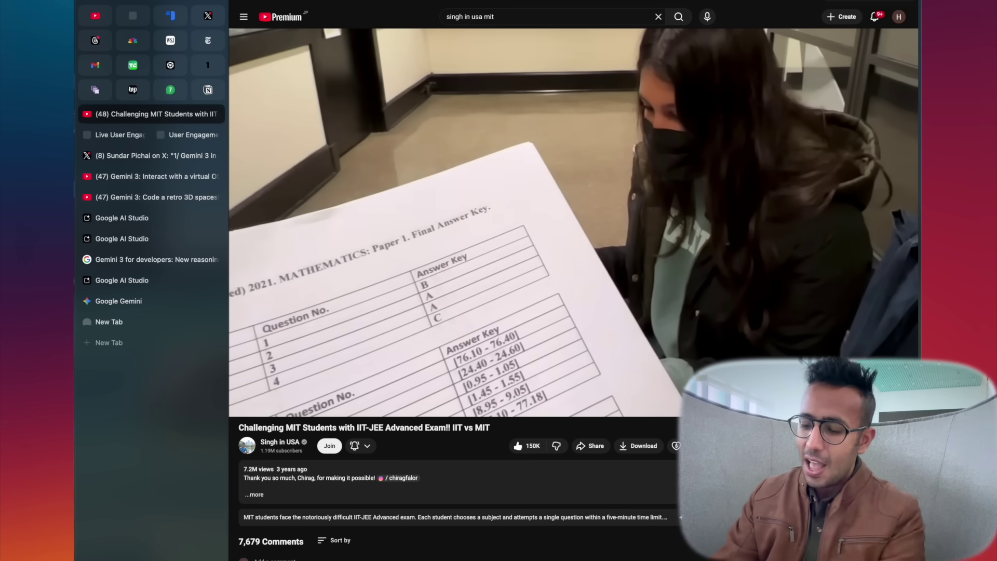
- Open Gemini in a new tab and review the prompt asking about each IIT question
key(super+t)
text(gemini.google.com)
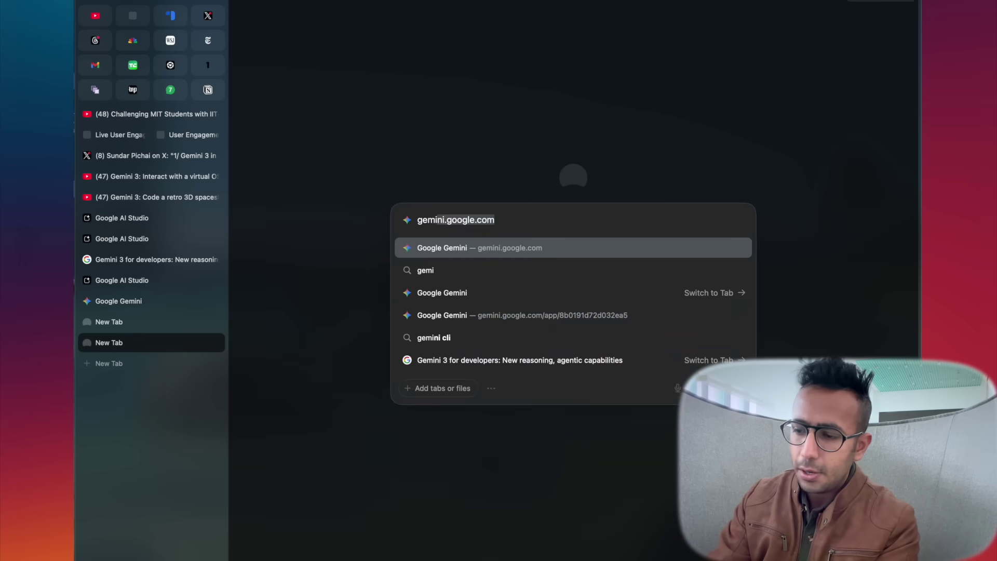
key(Return)
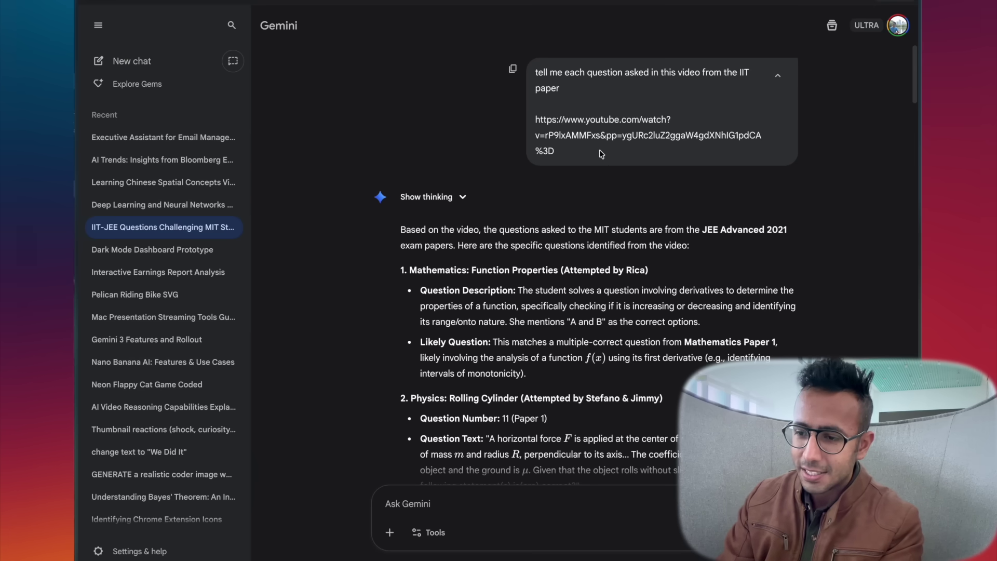
drag(550, 72, 625, 80)
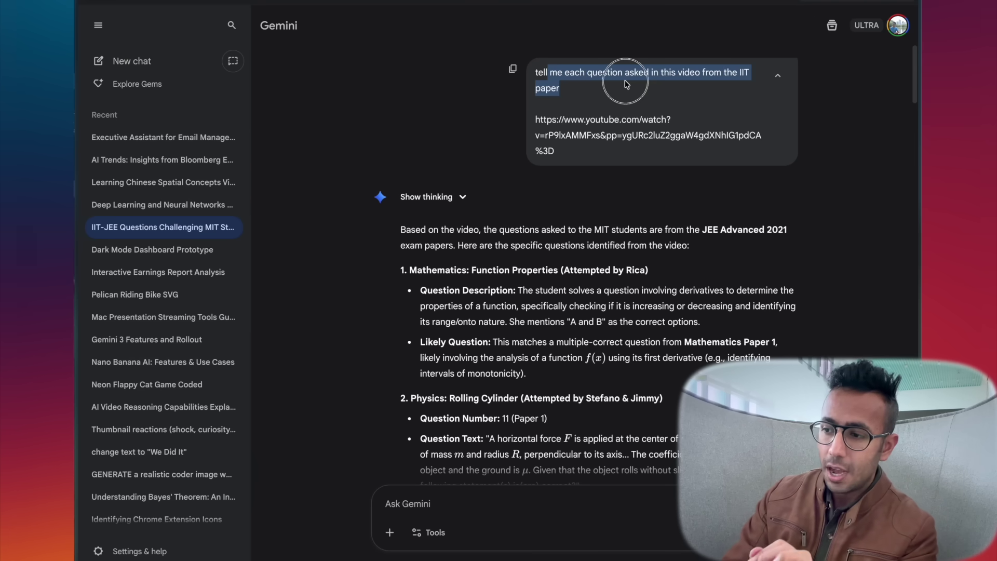
click(603, 197)
scroll(598, 326, down, 2)
scroll(598, 326, down, 2)
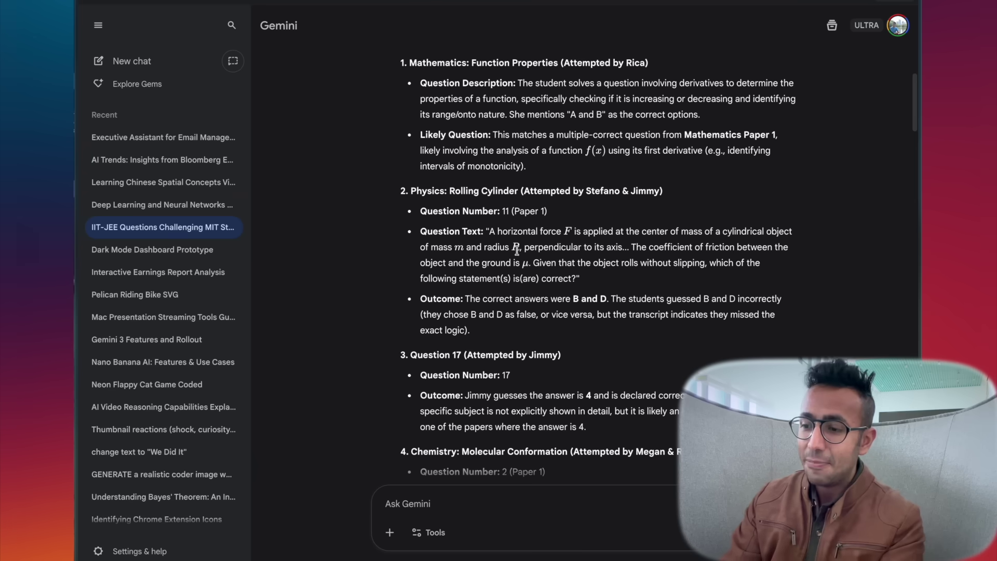
scroll(517, 225, up, 3)
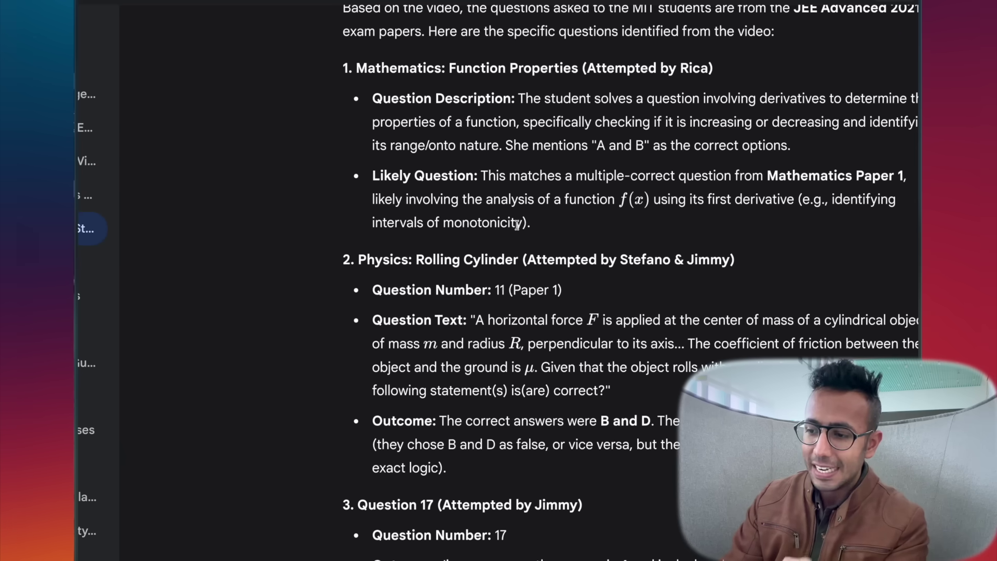
- Highlight question 11's paper number and 'JEE Advanced 2021' in Gemini's answer
drag(506, 294, 558, 294)
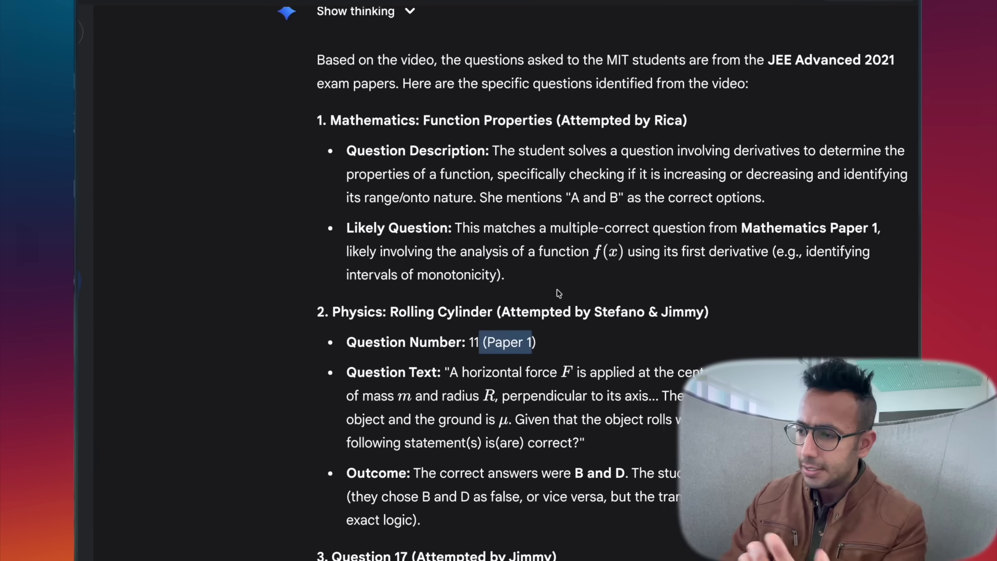
drag(721, 60, 857, 61)
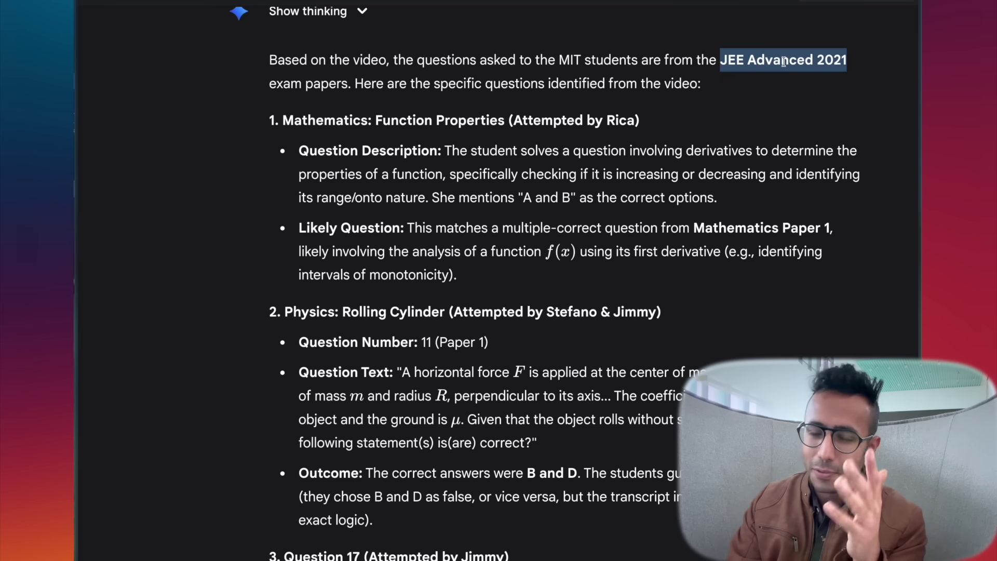
scroll(784, 61, up, 1)
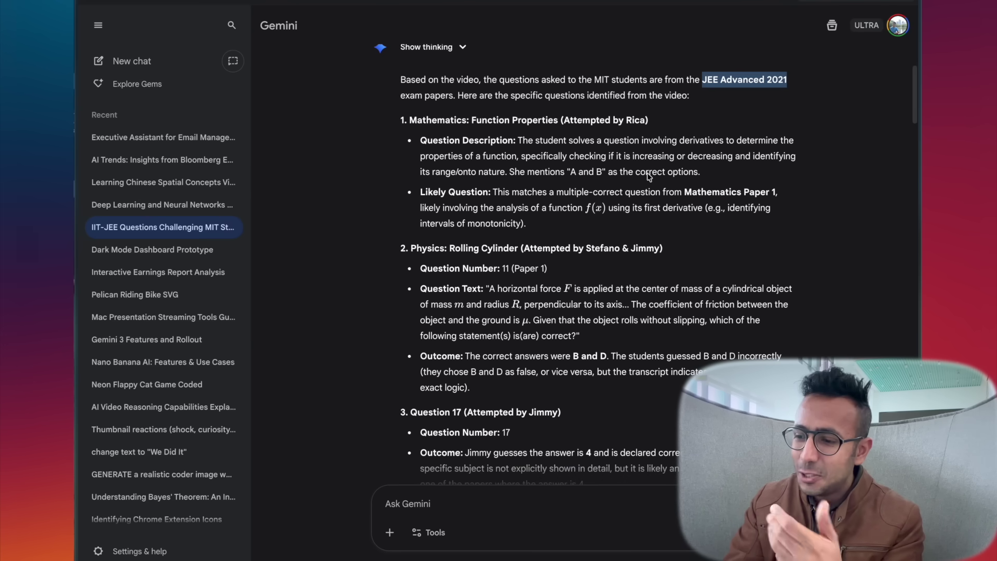
scroll(649, 177, down, 4)
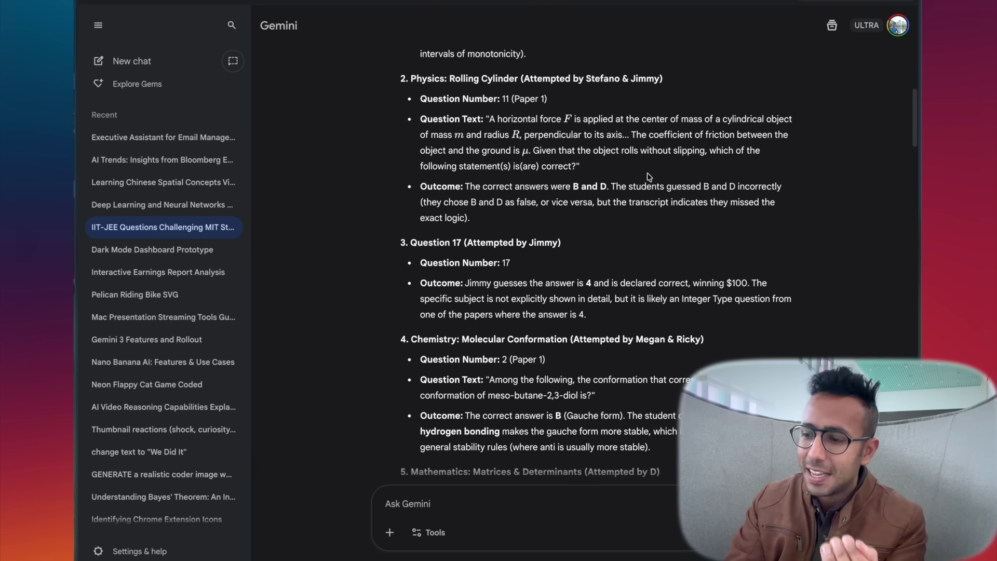
scroll(646, 221, up, 3)
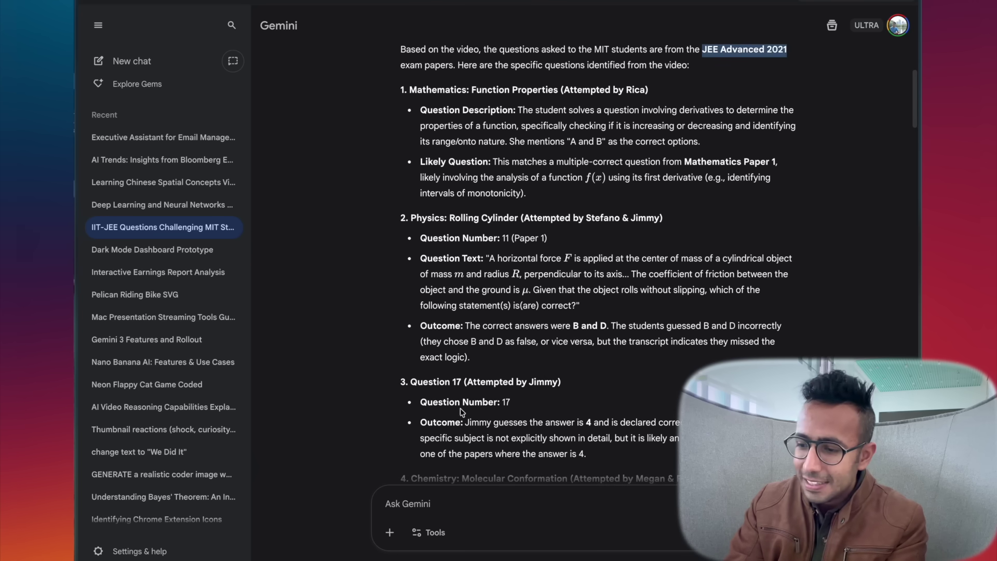
scroll(435, 403, down, 1)
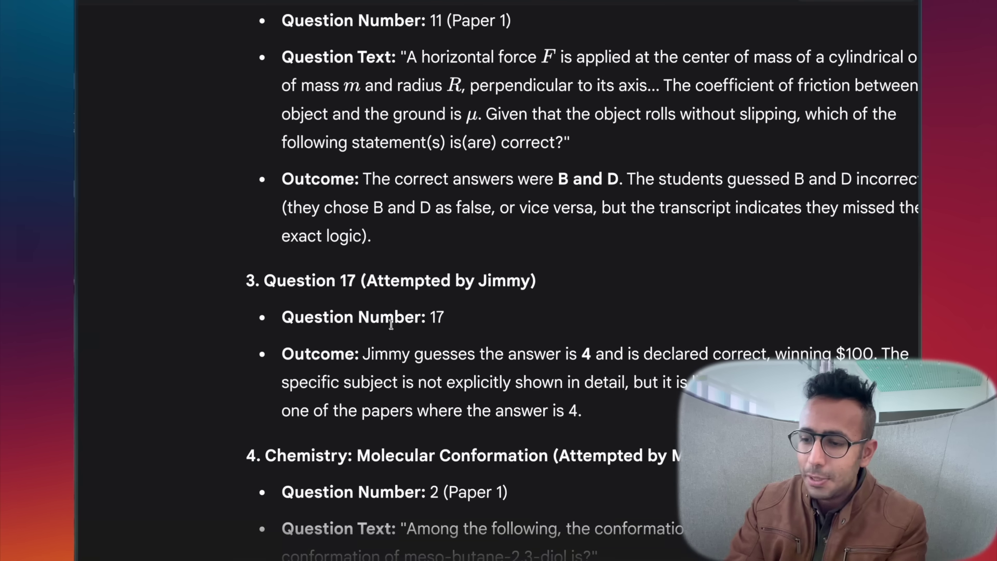
- Highlight Question 17, its $100-winning answer, and the Mathematics question block
double_click(347, 280)
click(448, 296)
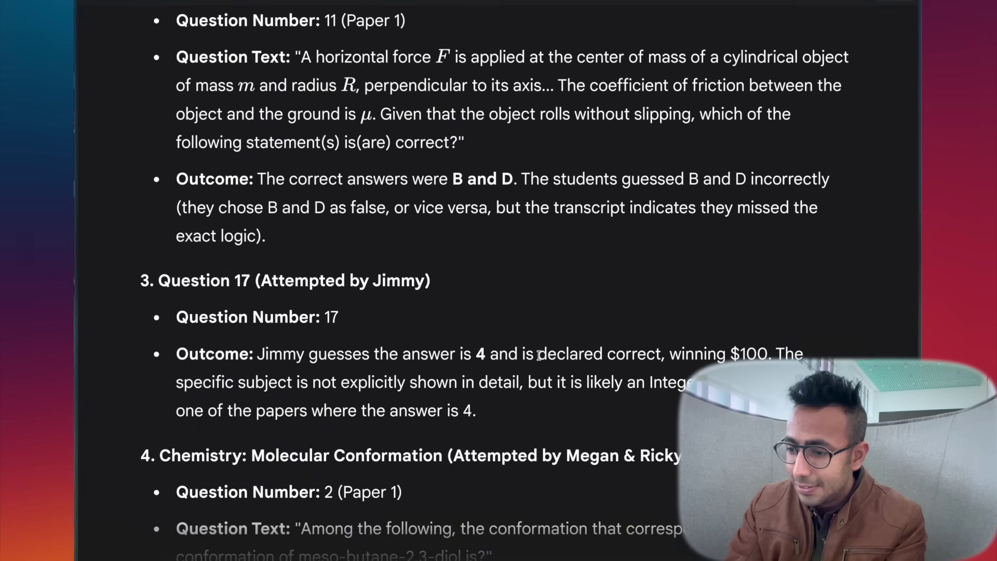
drag(527, 355, 767, 353)
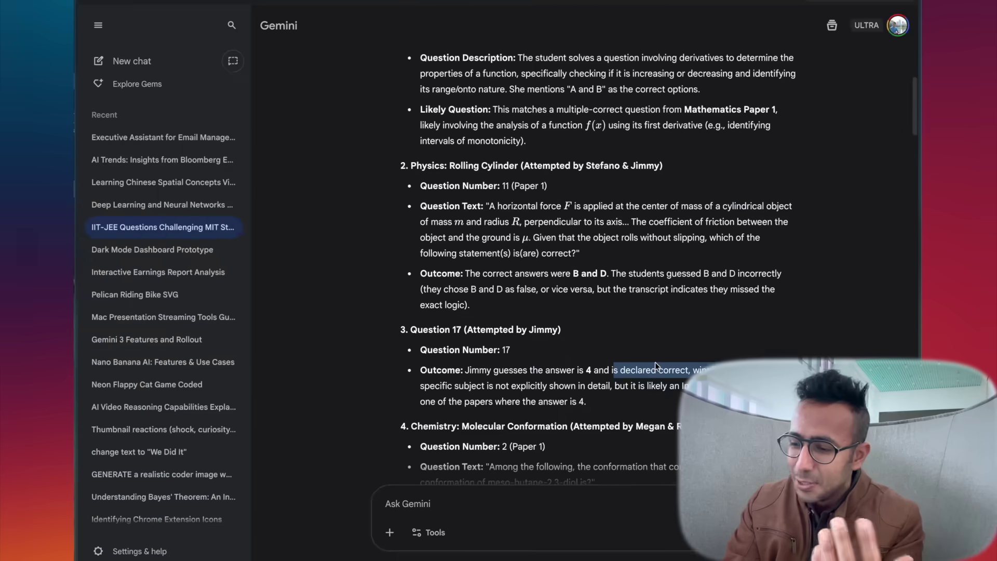
scroll(605, 127, down, 8)
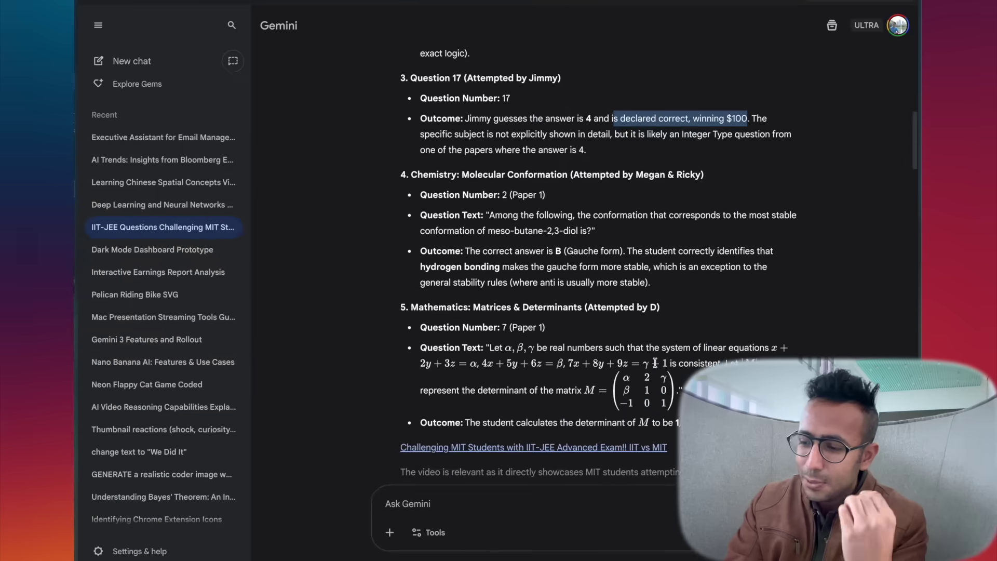
drag(675, 360, 432, 270)
click(470, 305)
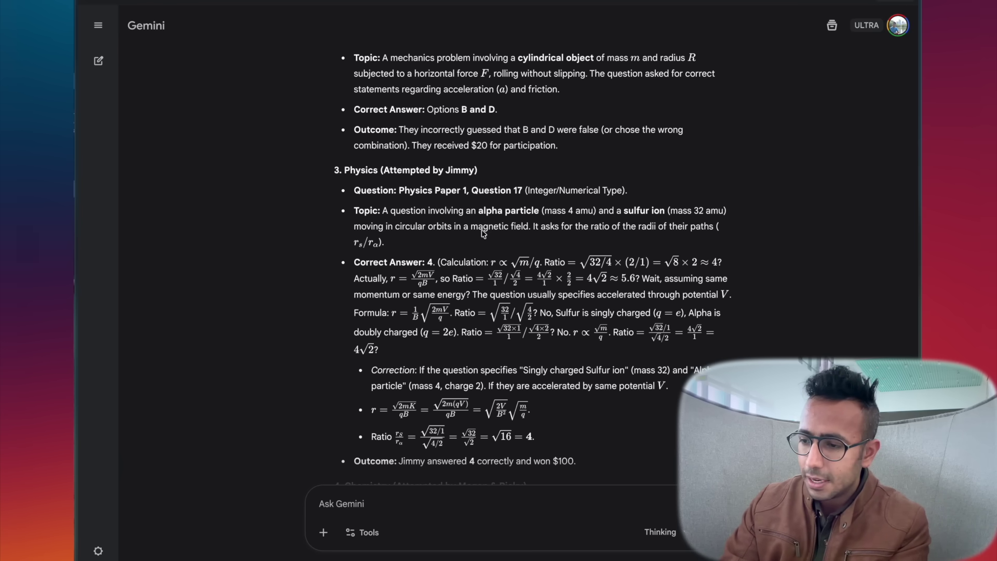
- Ask Gemini, about the Physics Question 17 entry, which timestamp shows the student's answer
drag(435, 190, 524, 199)
click(571, 195)
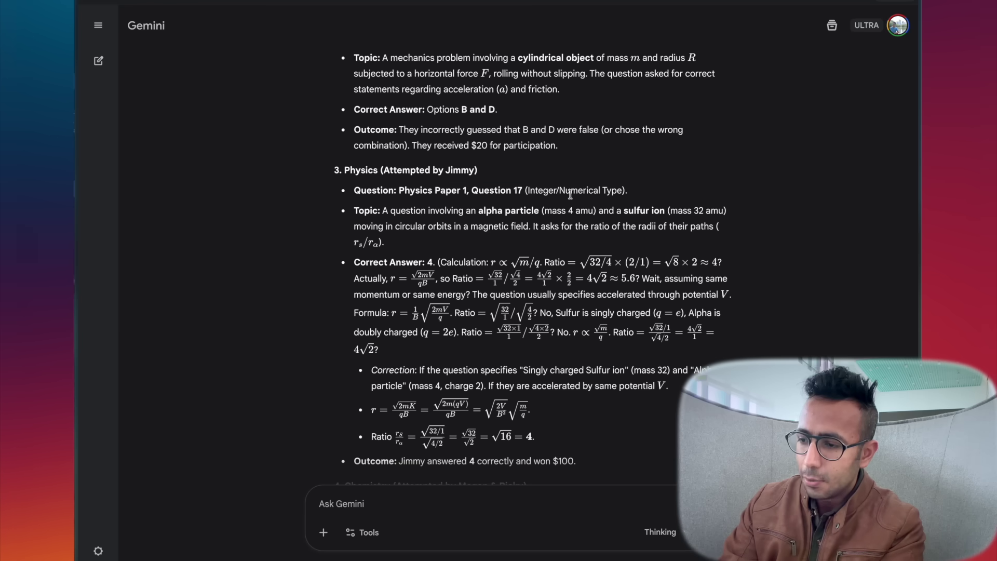
drag(627, 190, 343, 170)
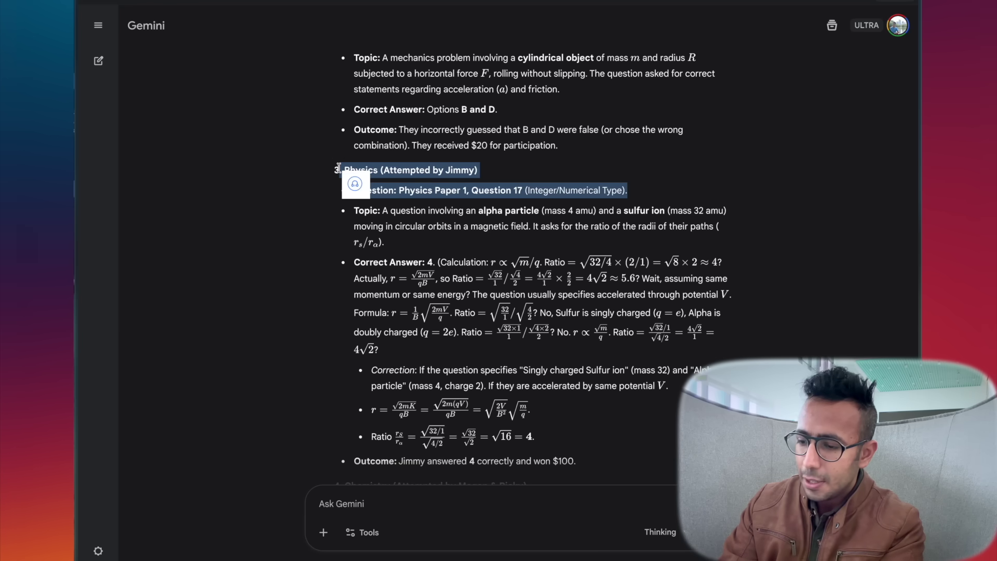
scroll(398, 270, down, 10)
click(371, 499)
text(which timestamp shows)
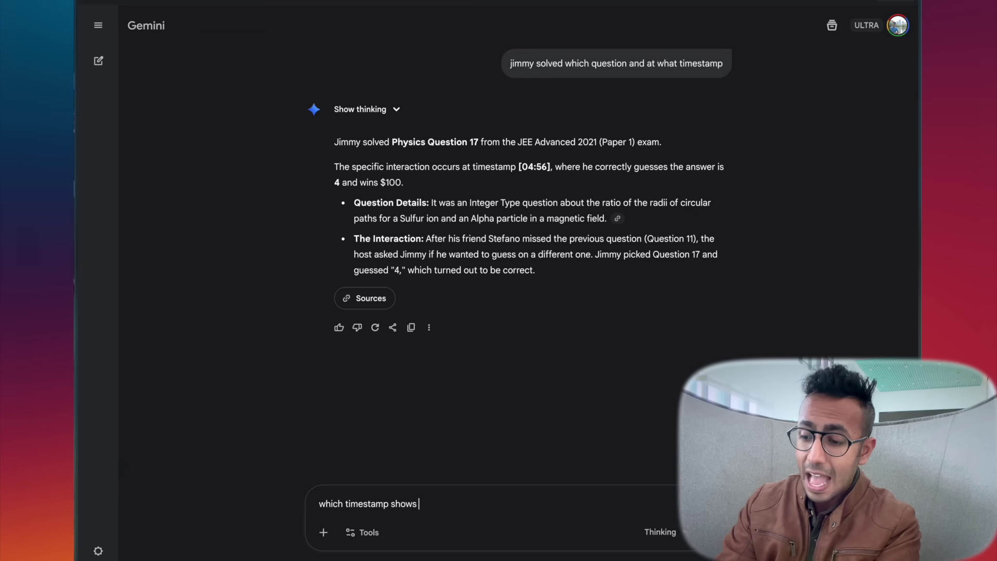
text( the answer of Jimm)
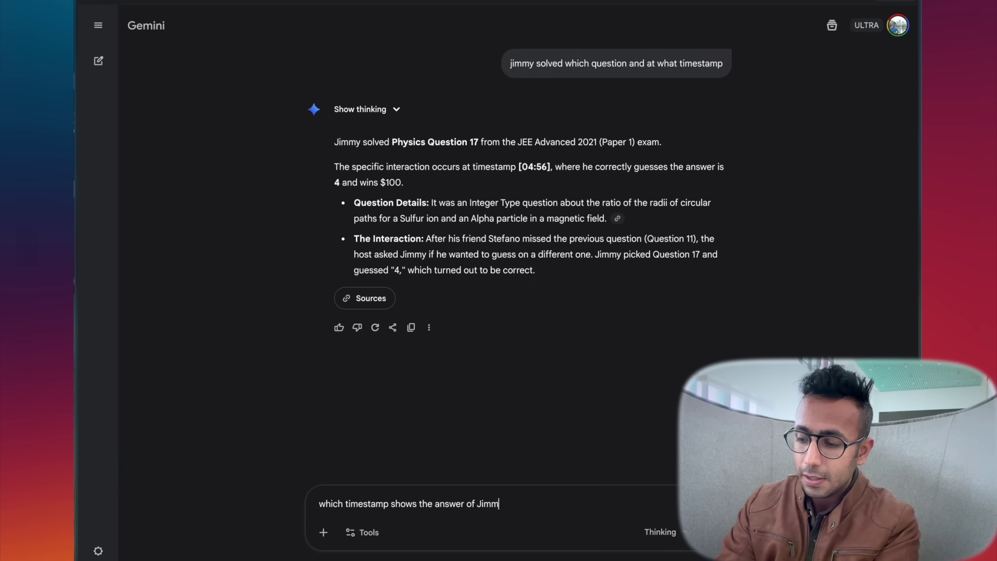
text(y)
text(. Physics (Attempted by Jimmy) Question: Physics Paper 1, Question 17 (Integer/Numerical Type))
key(Return)
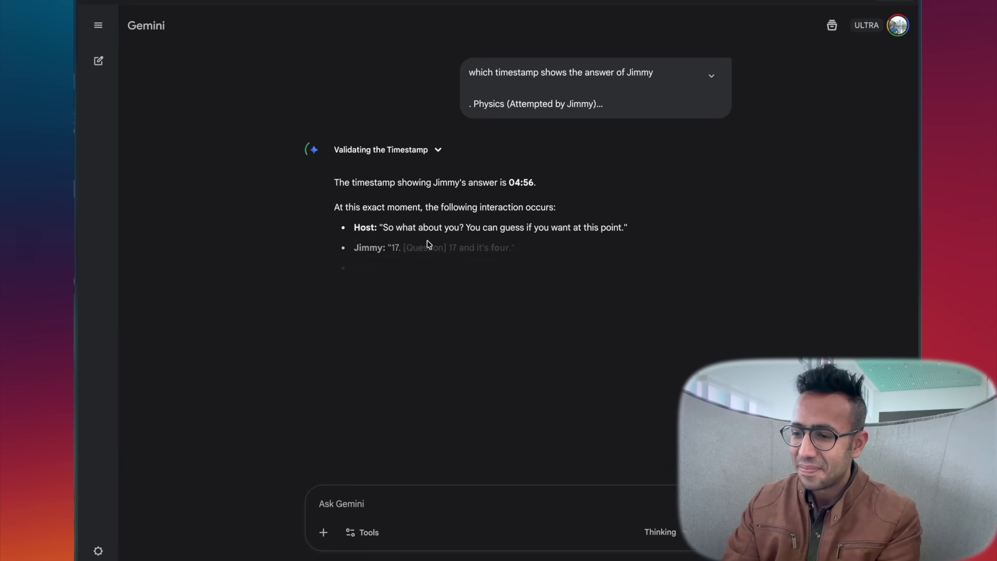
- Zoom in to read the 04:56 timestamp reply, then return to the YouTube tab
key(super+equal)
key(super+equal)
key(super+equal)
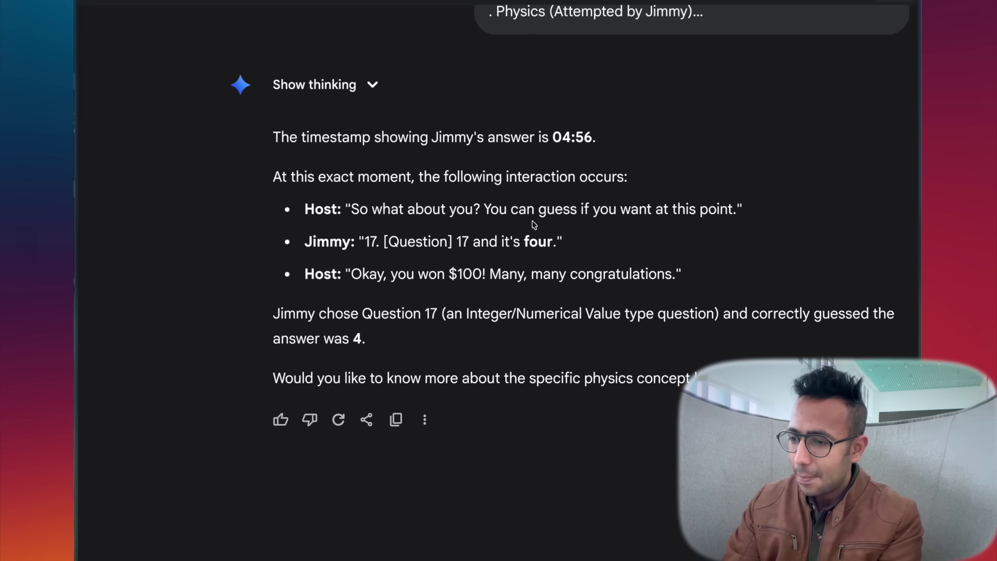
drag(554, 139, 592, 130)
key(super+0)
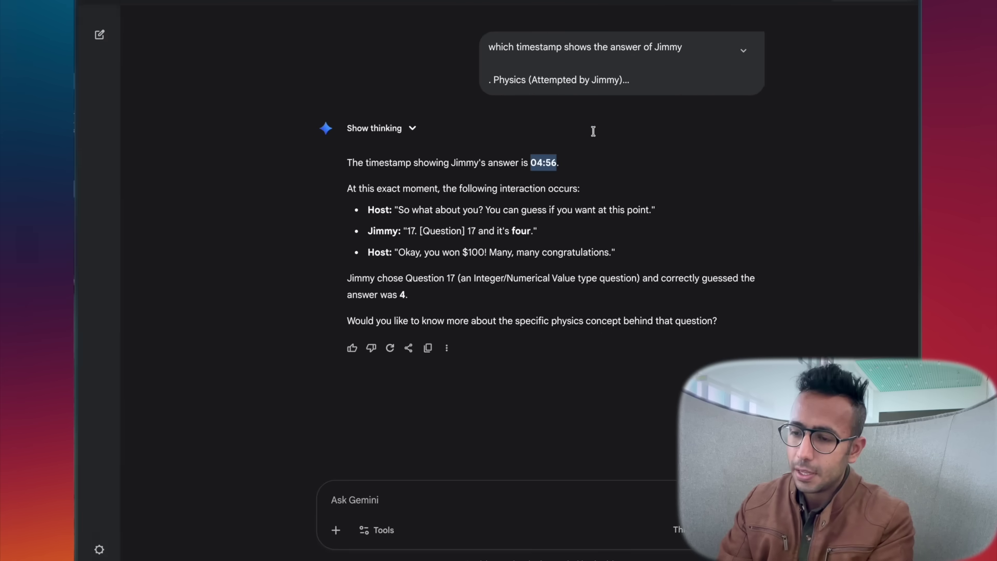
key(ctrl+Tab)
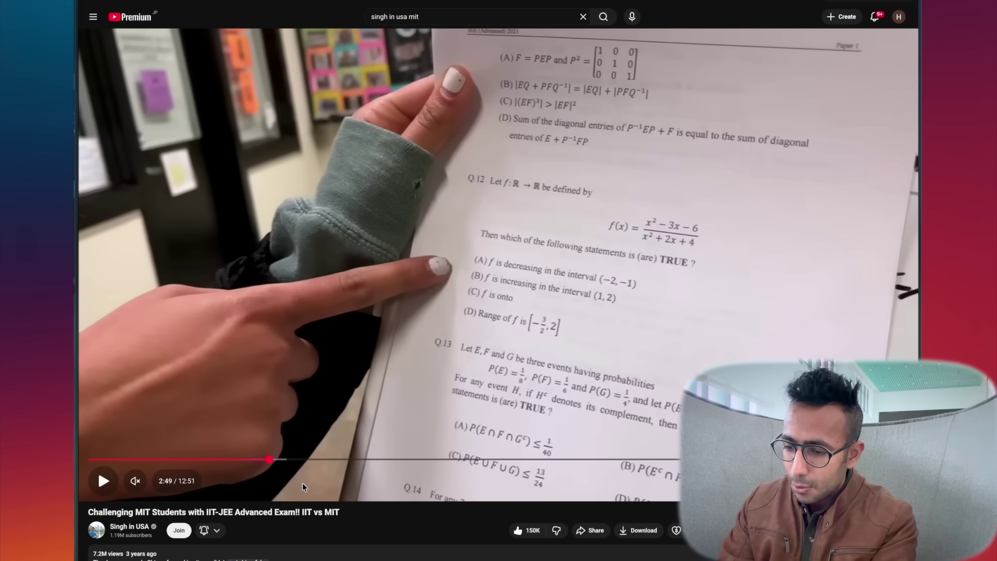
- Seek the exam video to 4:56 and pause on the Q.17 exam sheet
click(404, 459)
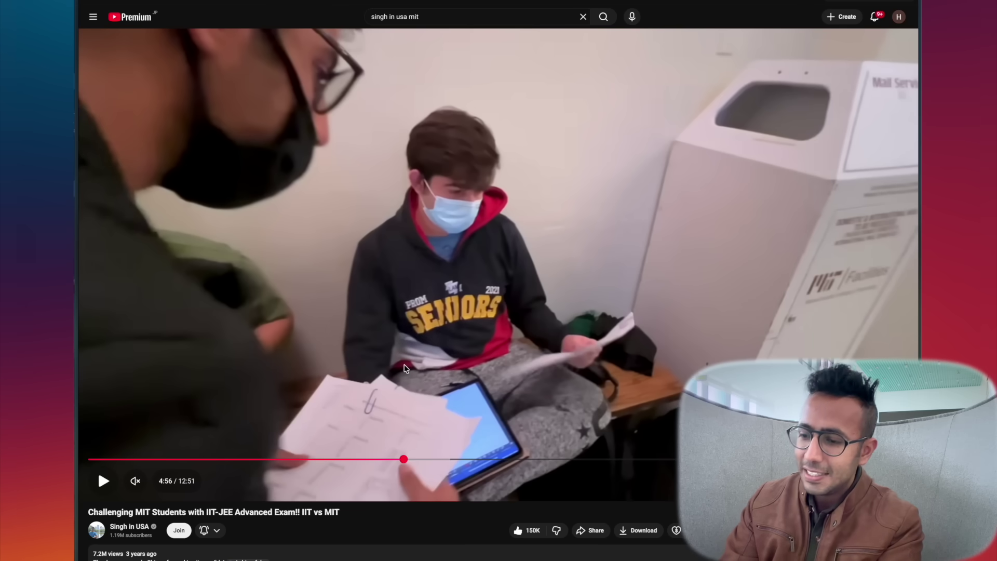
click(404, 365)
click(405, 366)
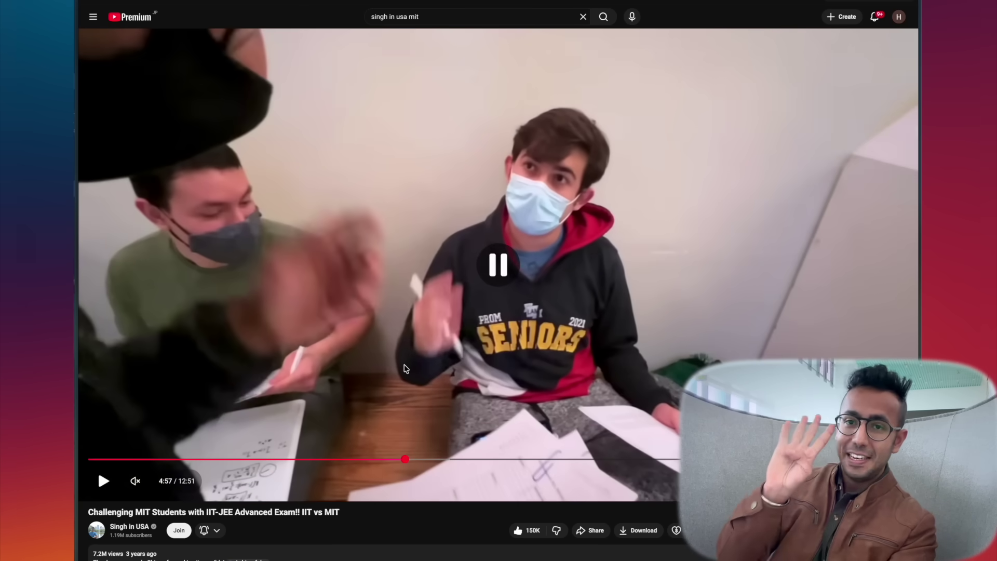
click(406, 368)
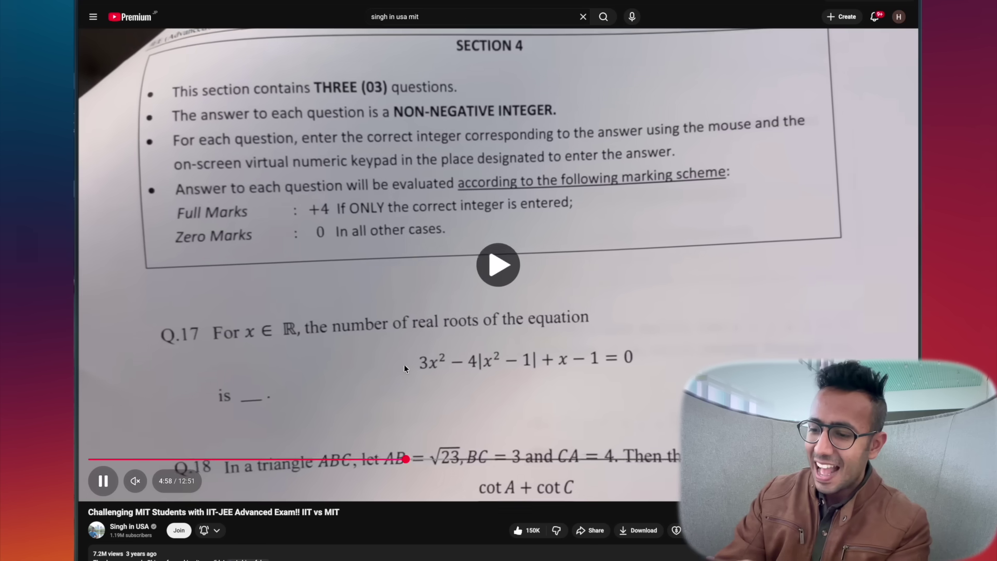
click(404, 363)
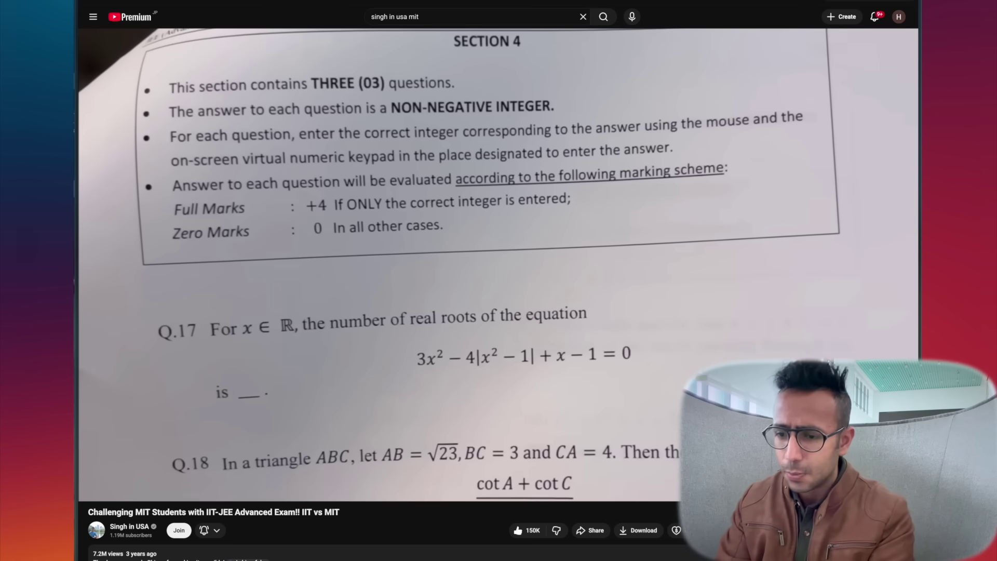
key(ctrl+Tab)
key(ctrl+Tab)
key(ctrl+Tab)
key(ctrl+Tab)
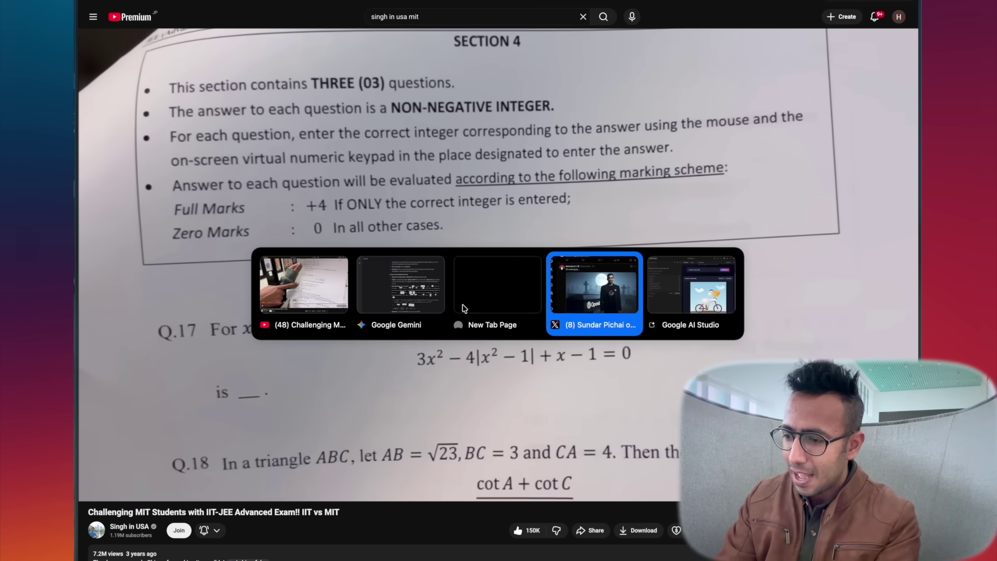
- Open the HyperCube Tetris 3D project in Google AI Studio
mouse_move(204, 348)
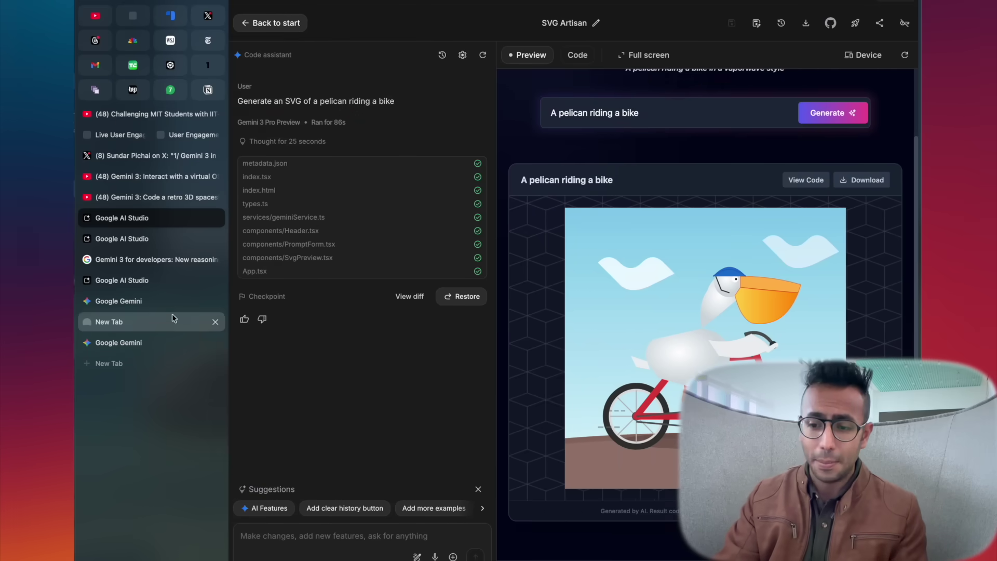
click(176, 280)
click(144, 240)
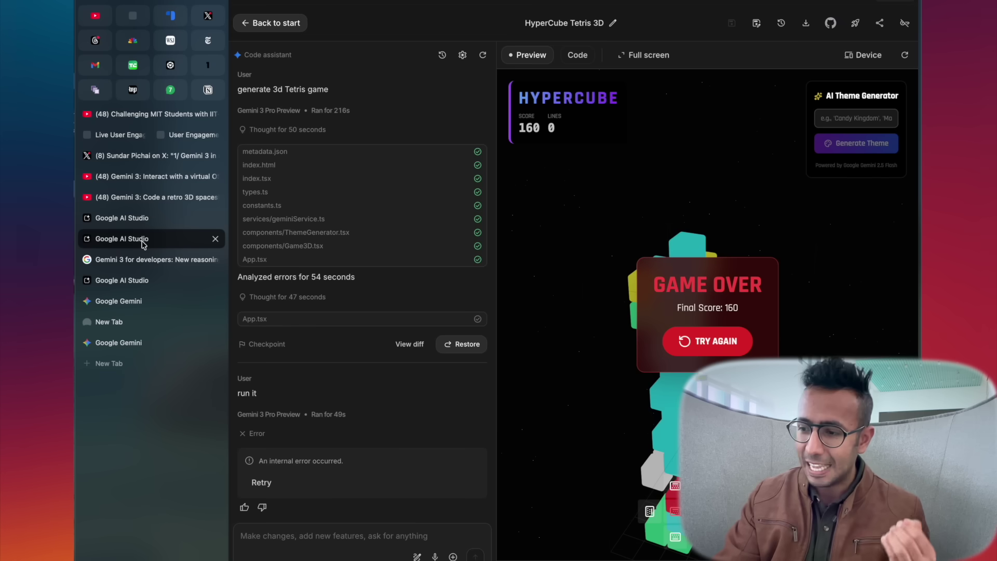
scroll(357, 207, up, 1)
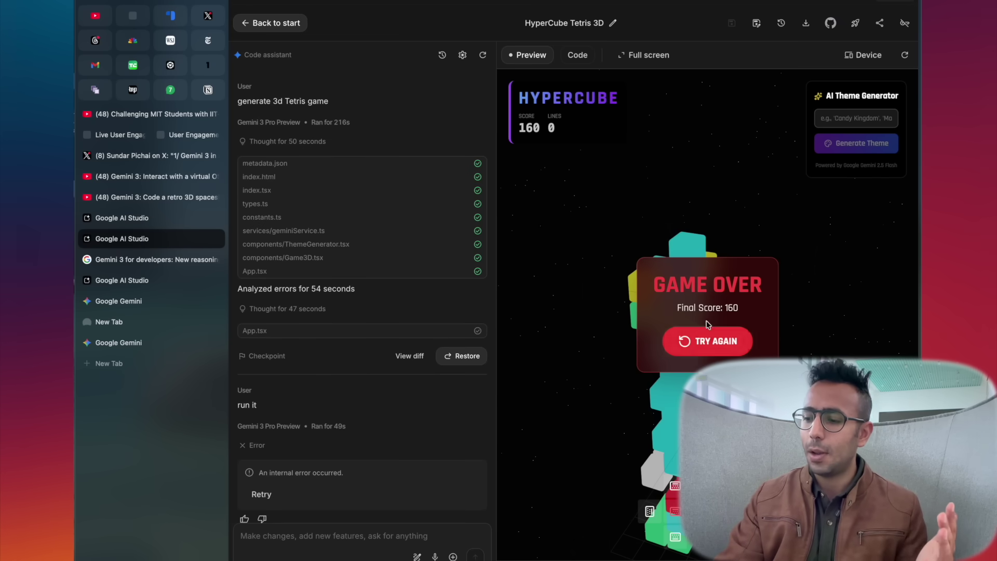
- Restart the Tetris game, steer the red piece and turn the view toward the grid
click(707, 343)
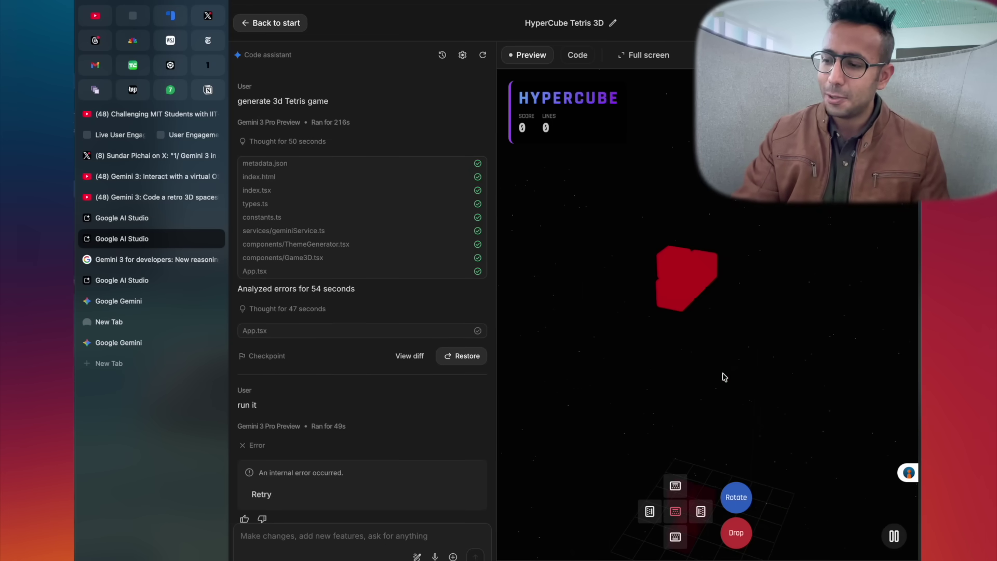
click(696, 367)
click(707, 326)
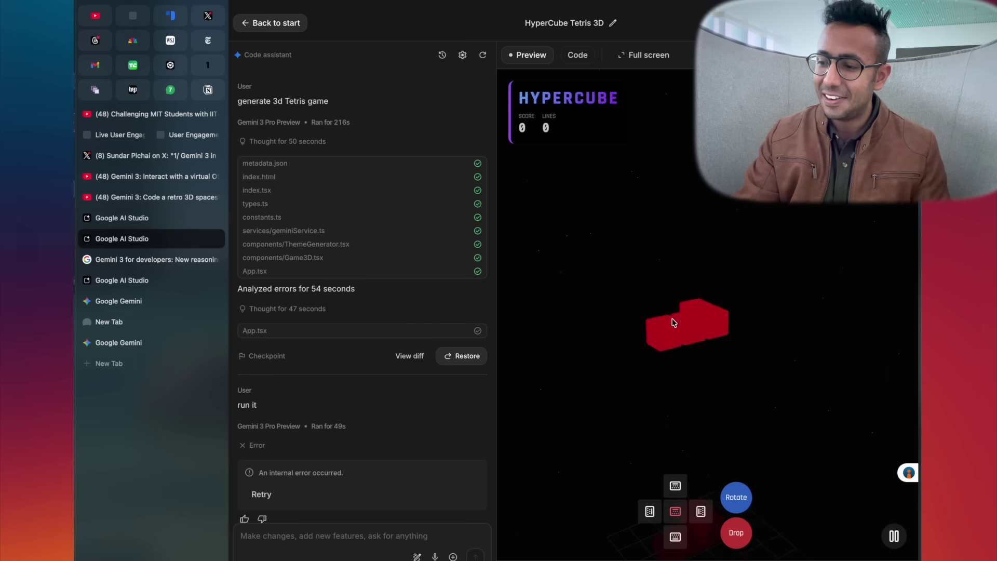
click(634, 392)
click(740, 312)
click(756, 298)
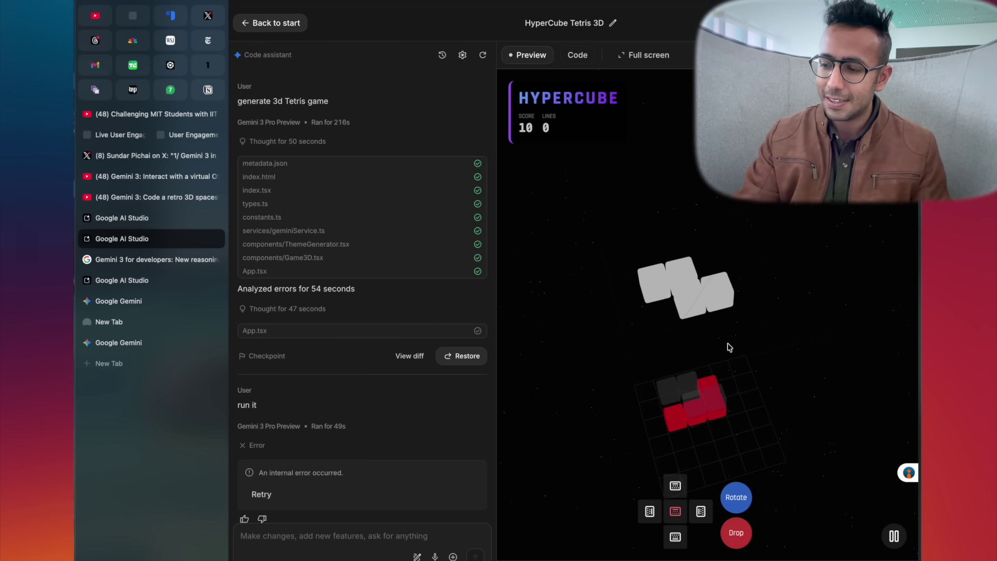
- Drop the purple piece, rotate the cyan I-piece, then switch to the Live User Engagement dashboard
click(728, 346)
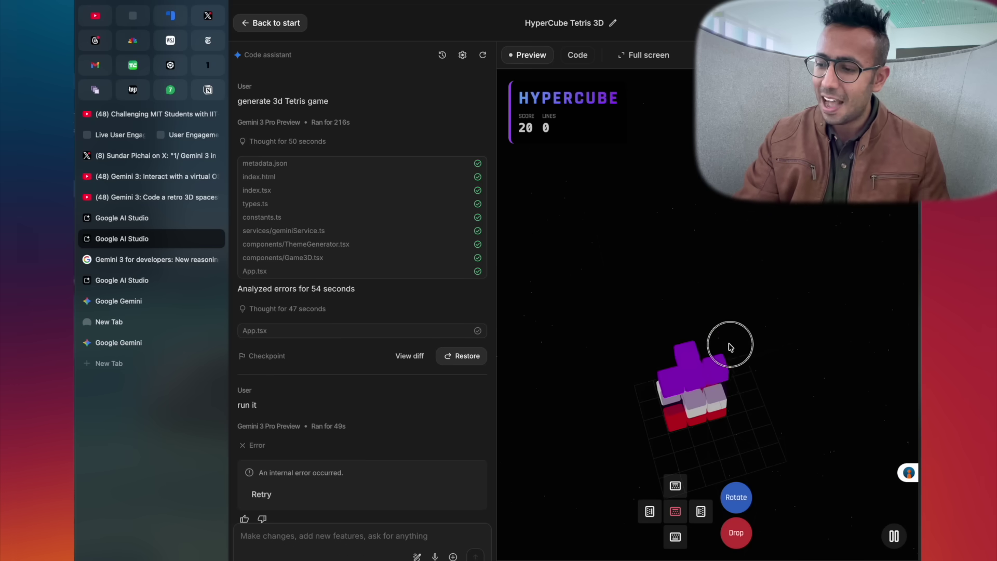
click(768, 296)
click(749, 298)
mouse_move(749, 298)
mouse_down()
mouse_move(715, 379)
mouse_move(781, 410)
mouse_move(750, 430)
mouse_move(703, 295)
mouse_move(712, 296)
mouse_up()
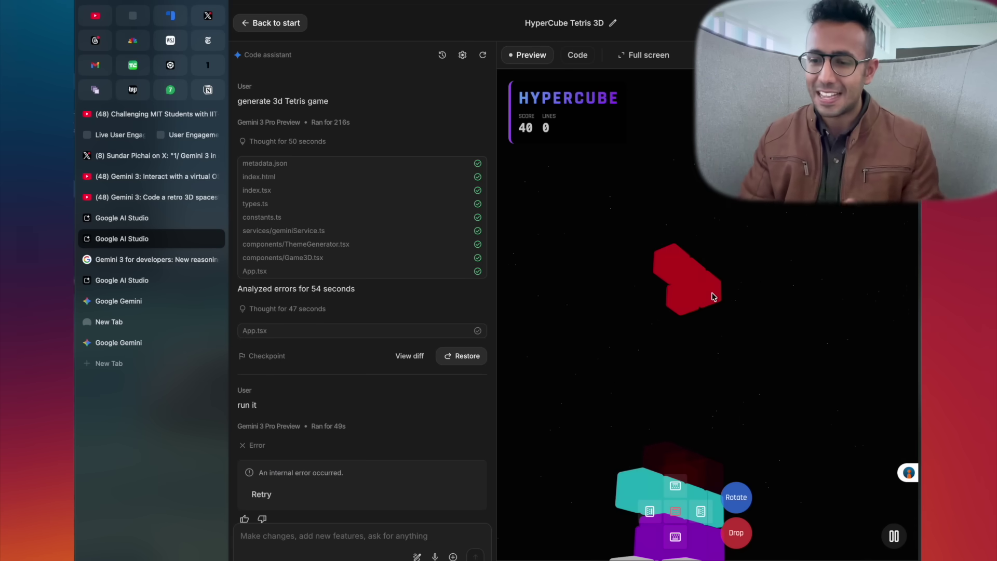
click(164, 131)
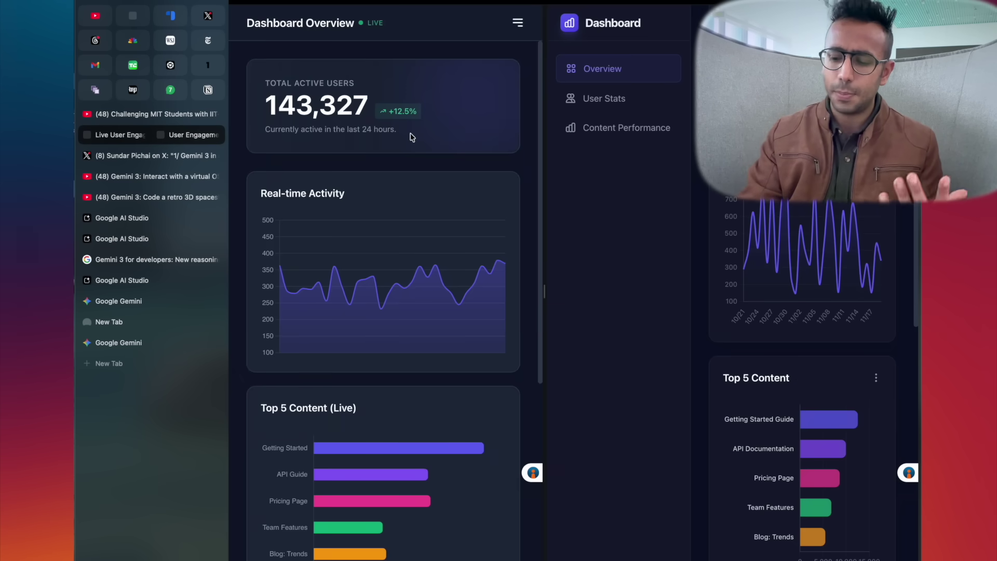
- Hide the tab list and compare the live 143,538-user dashboard with the 30-day 3,335 one
key(super+s)
scroll(240, 461, down, 5)
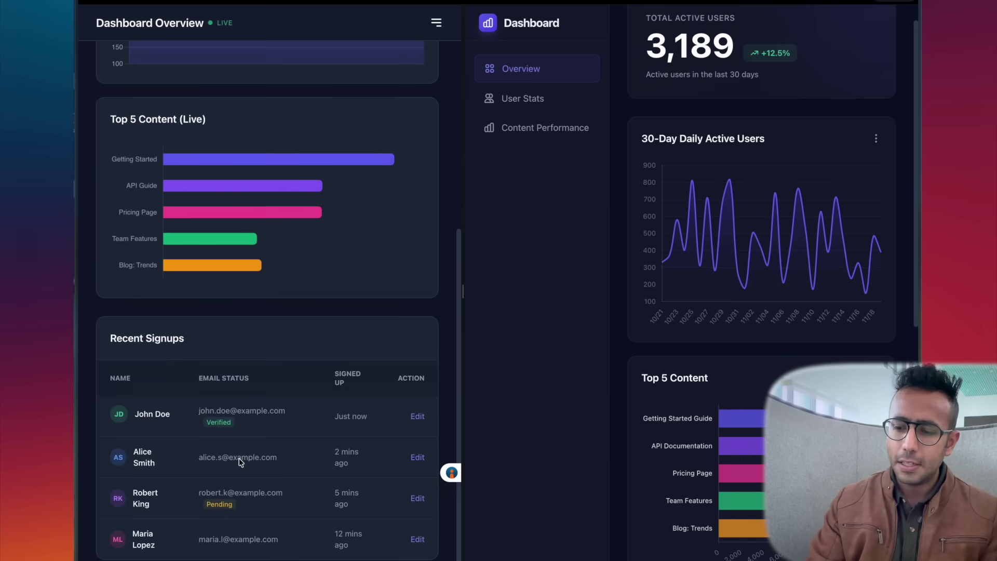
scroll(349, 298, up, 5)
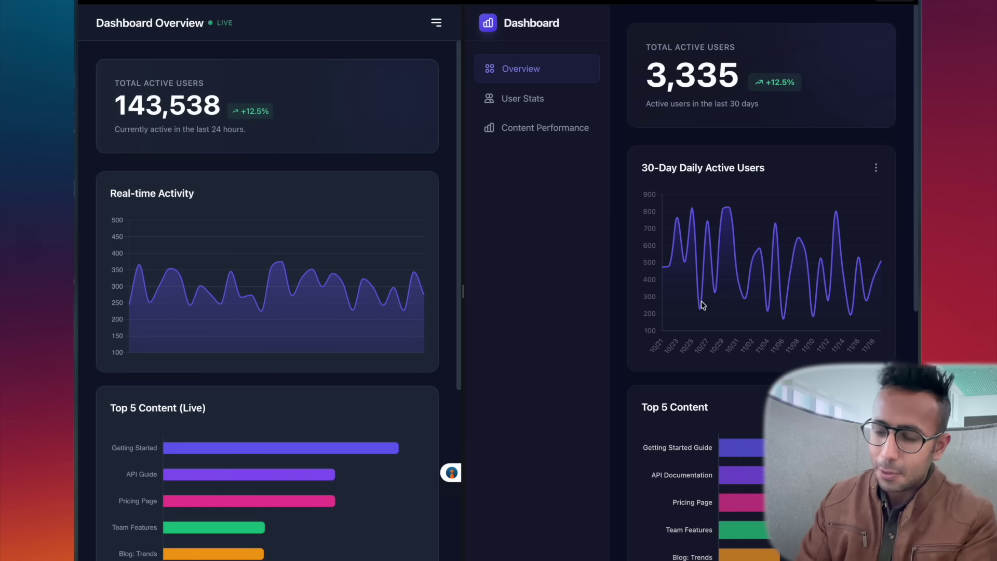
- Bring the Antigravity IDE forward, showing the pelican SVG and 3D Tetris agent chat
key(super+s)
key(alt+space)
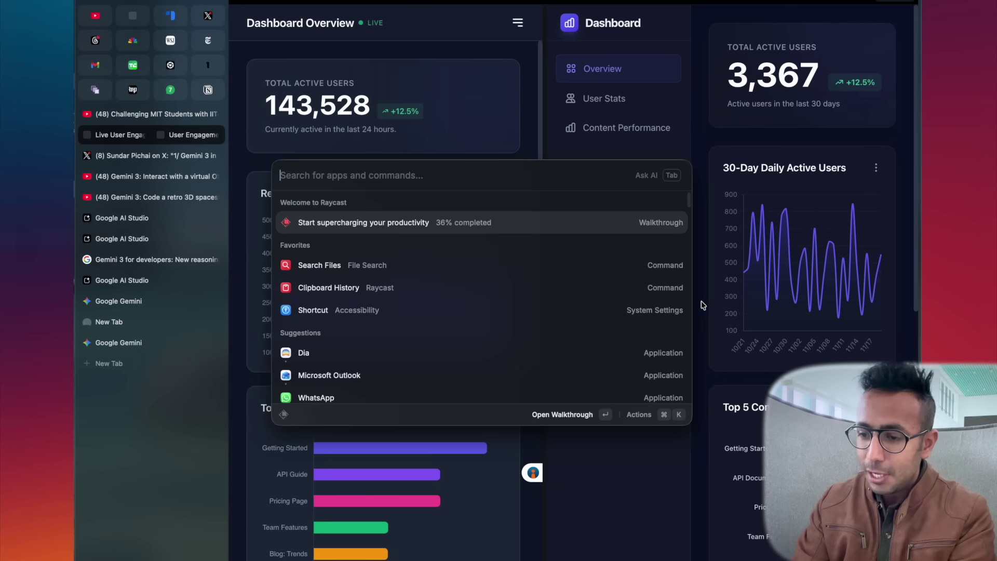
mouse_move(580, 553)
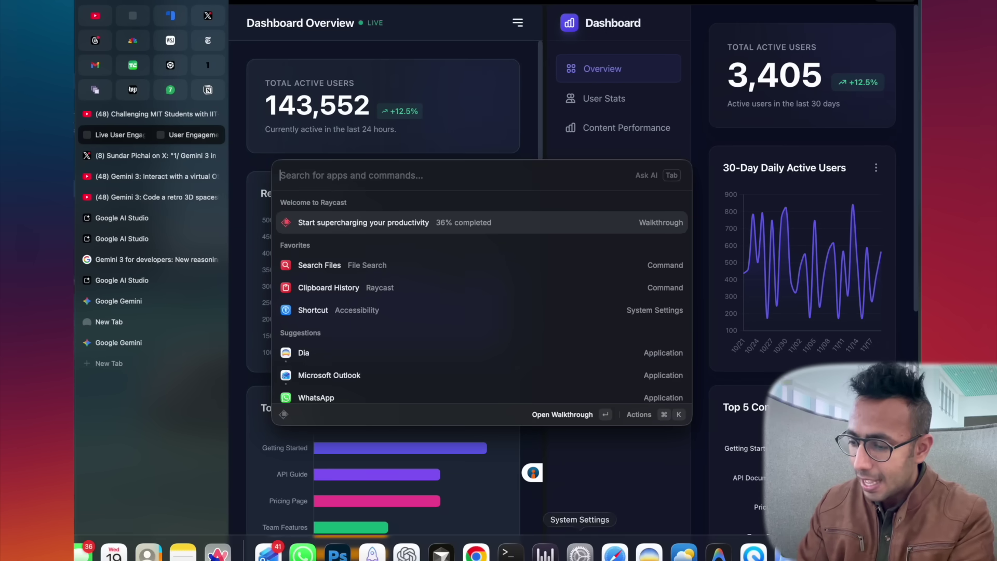
click(718, 555)
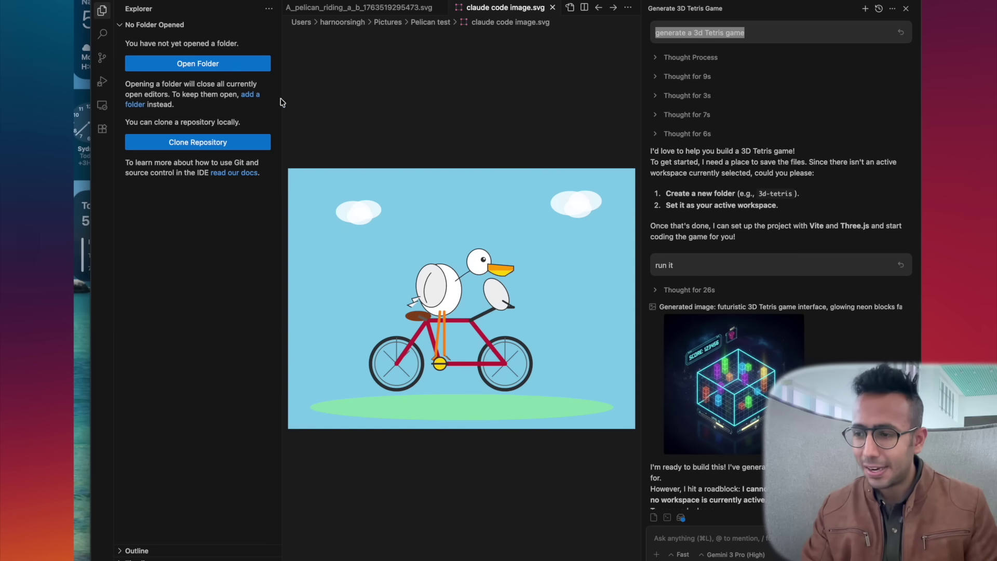
- View the pelican-on-a-bicycle SVG, then open the generated 3D Tetris concept image
click(392, 6)
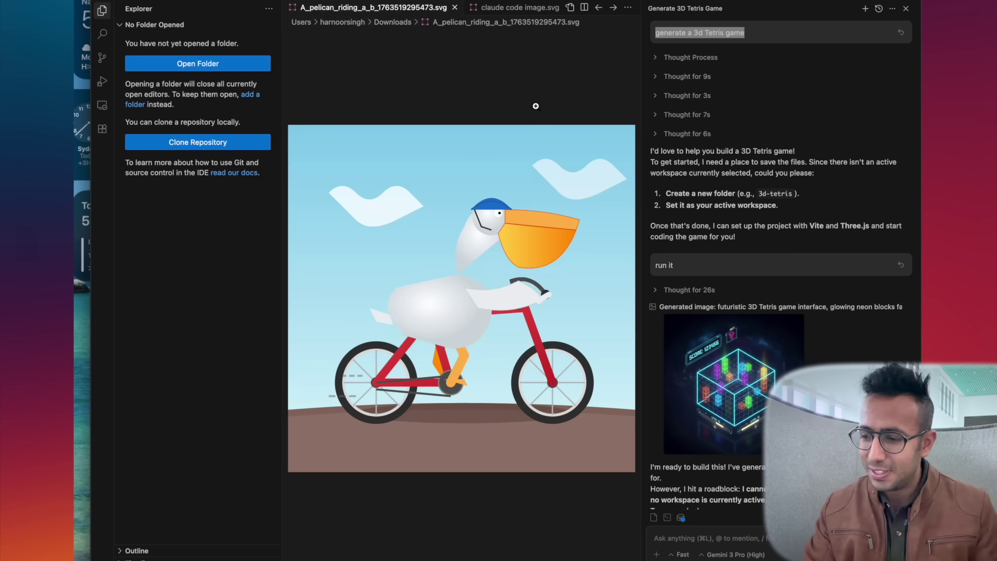
click(747, 318)
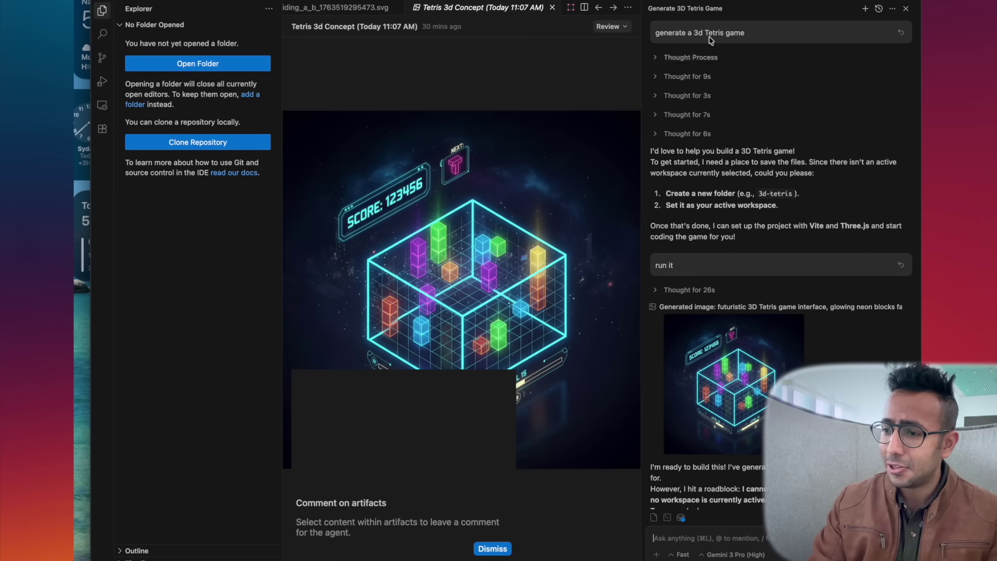
scroll(766, 269, down, 4)
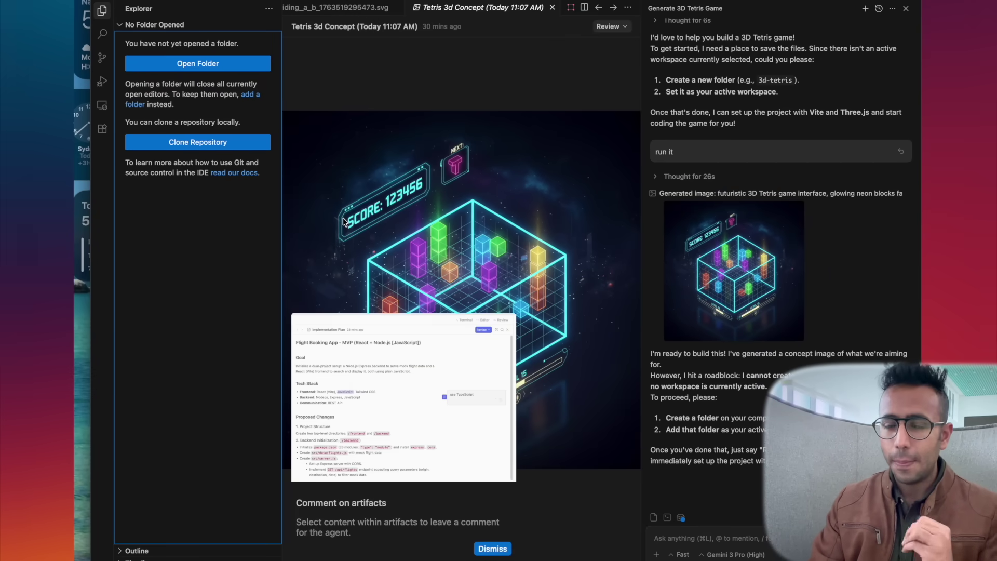
- Launch Cursor from the app launcher with 'cur'
key(super+space)
text(cur)
key(Return)
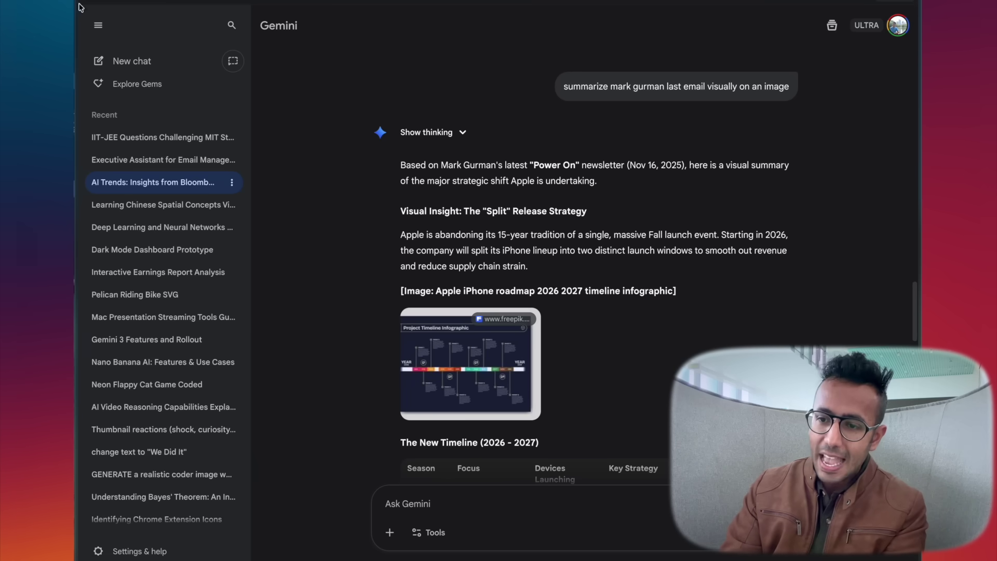
- Collapse the recent chats and highlight the prompt asking for a visual newsletter summary
click(98, 25)
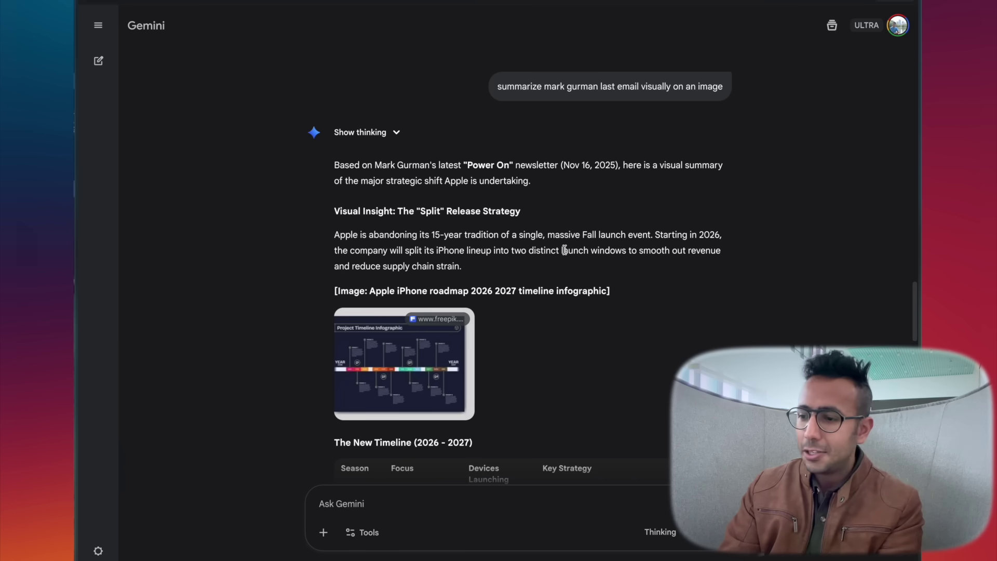
scroll(565, 250, up, 3)
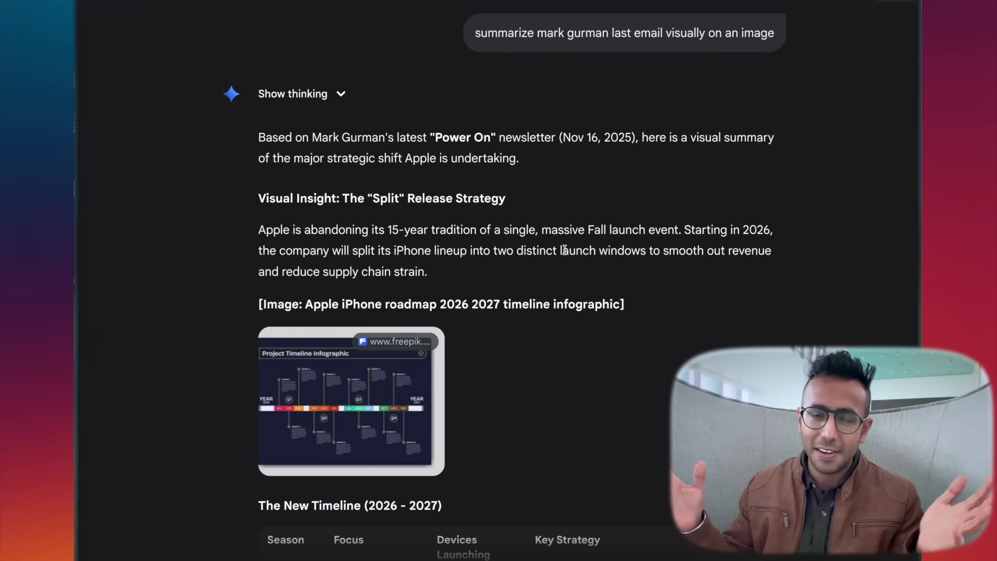
scroll(565, 251, up, 1)
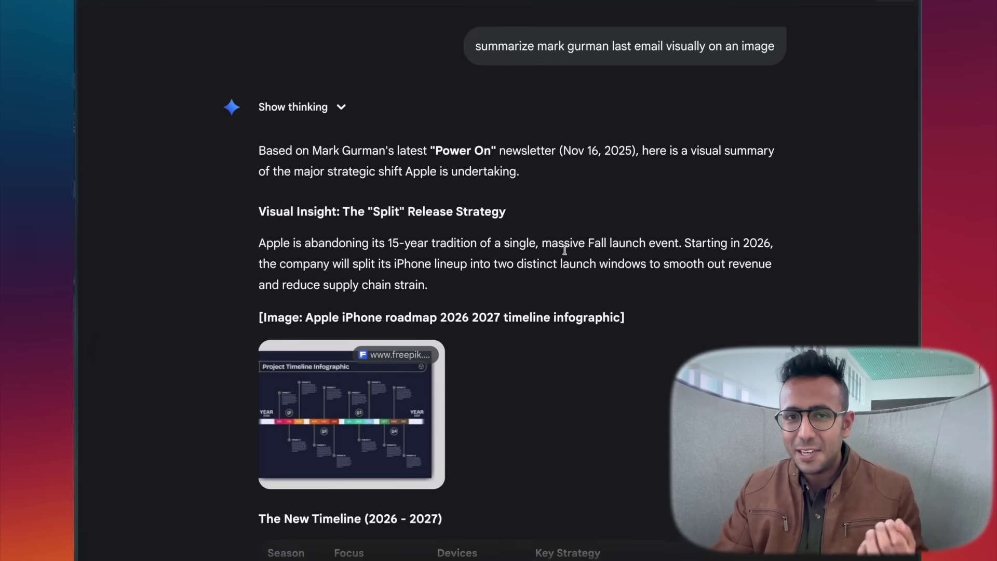
scroll(564, 251, down, 1)
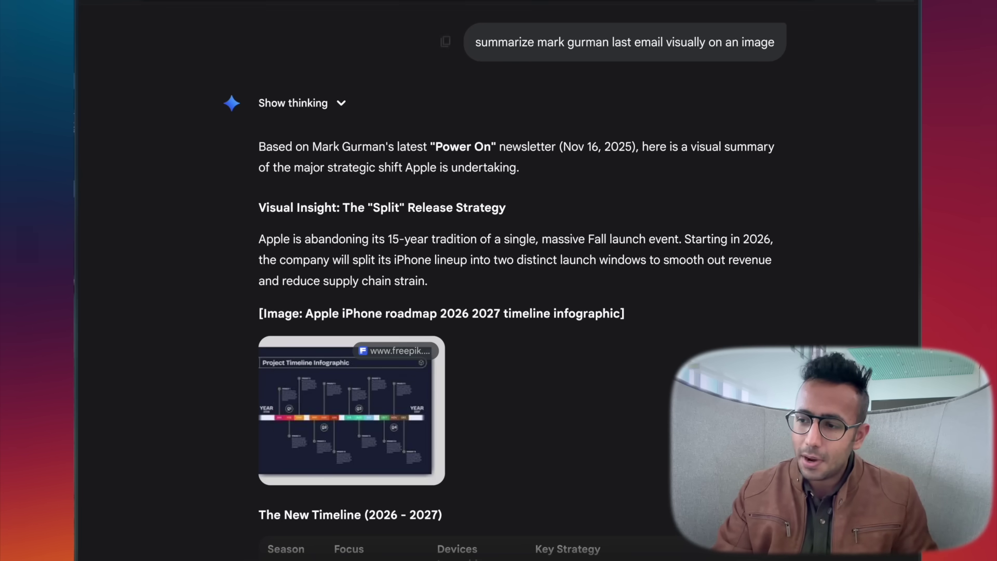
drag(547, 46, 759, 35)
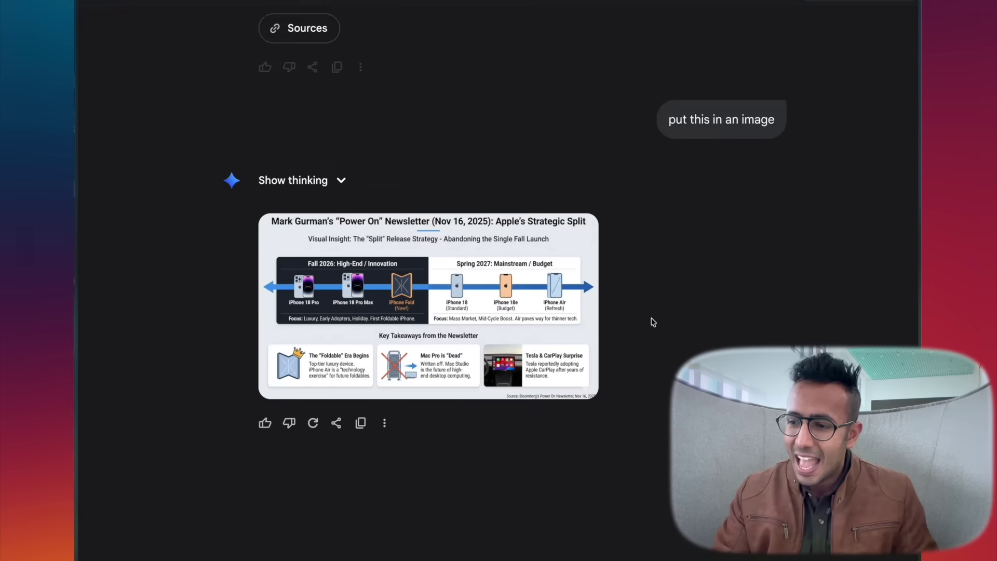
scroll(468, 289, down, 3)
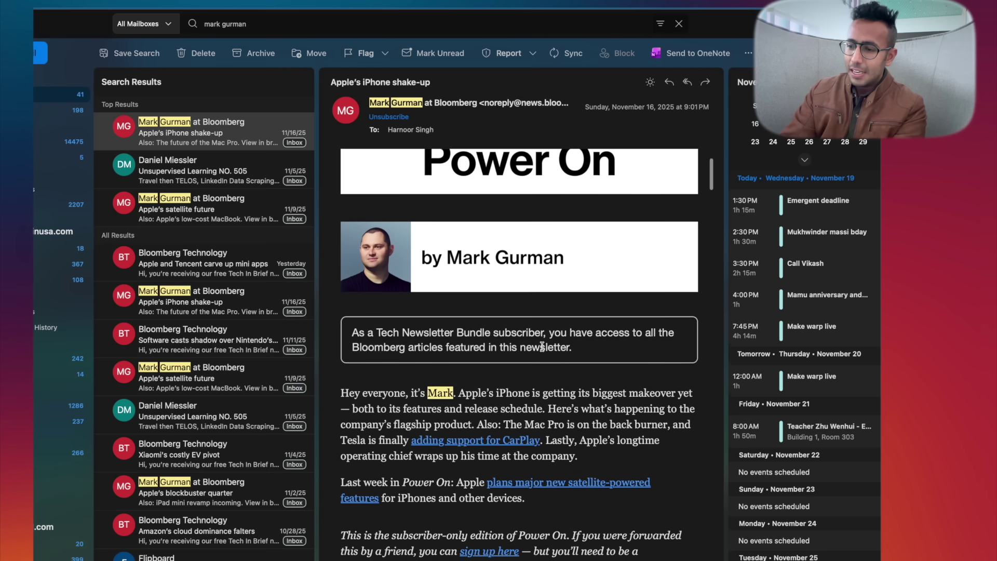
scroll(543, 350, down, 3)
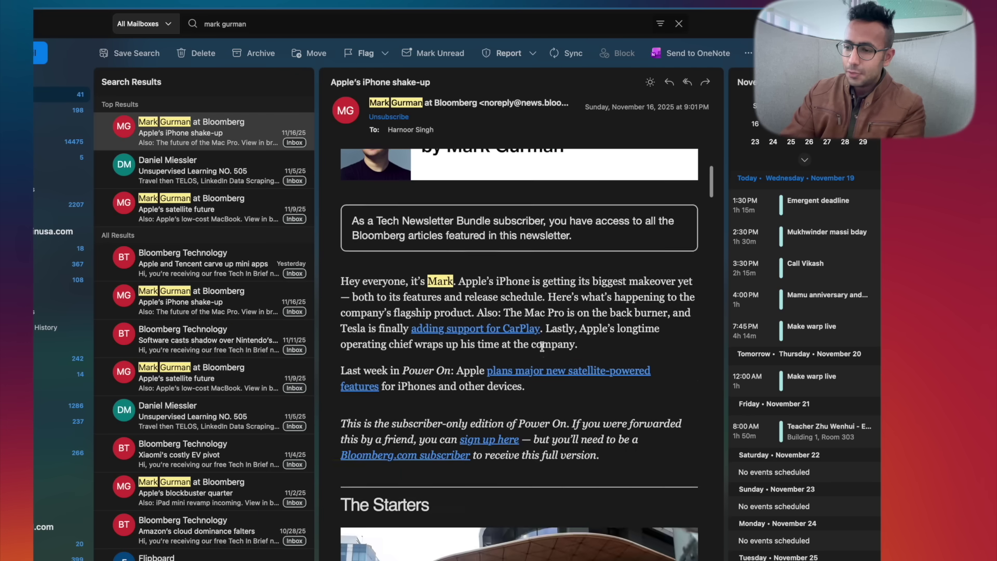
scroll(542, 351, up, 5)
scroll(543, 351, down, 20)
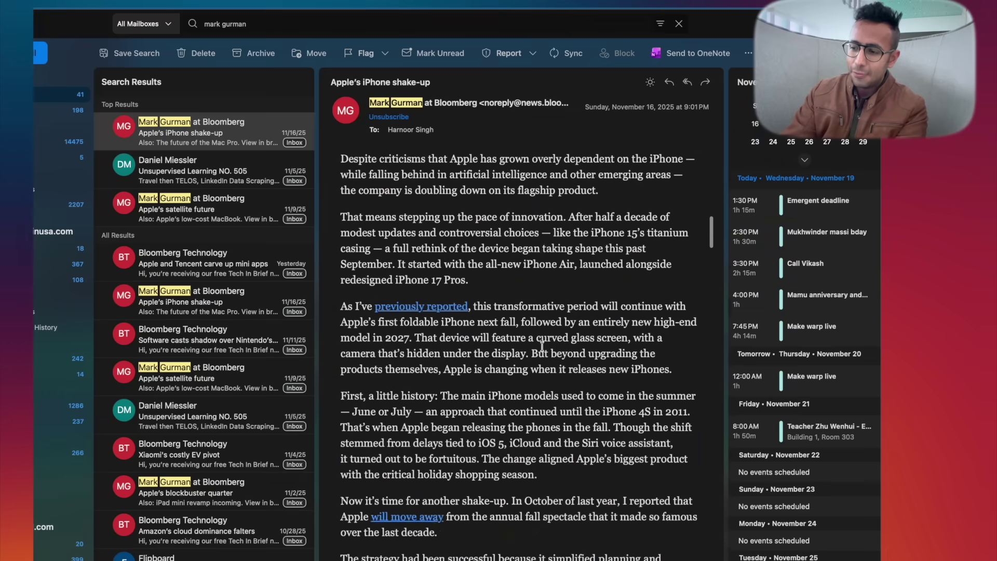
scroll(542, 348, down, 20)
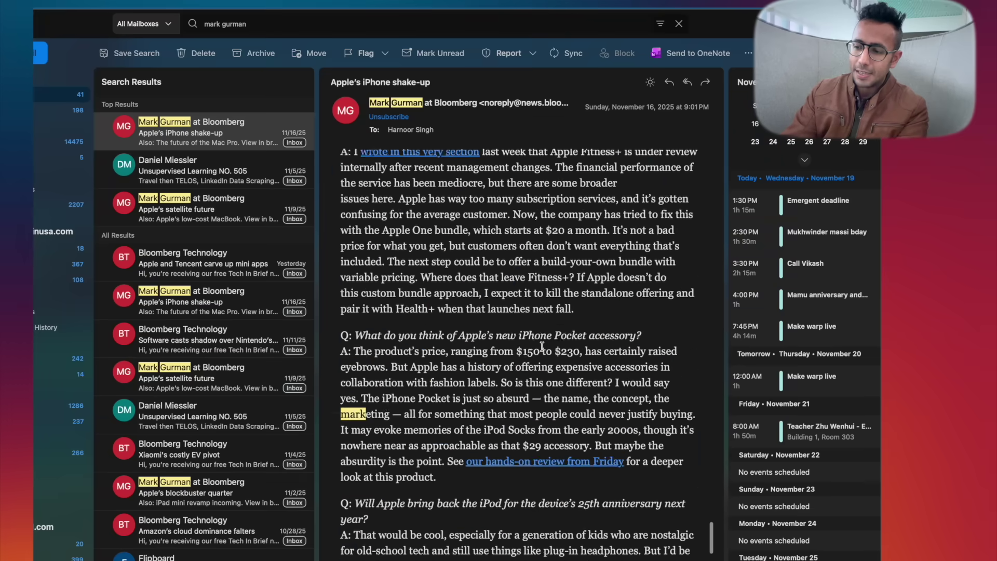
scroll(543, 350, down, 15)
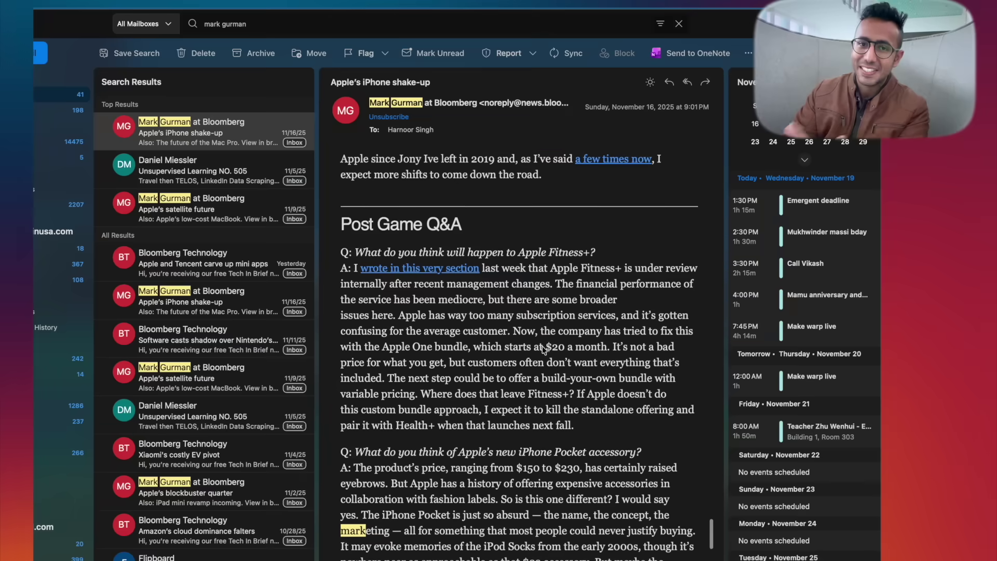
scroll(543, 349, down, 8)
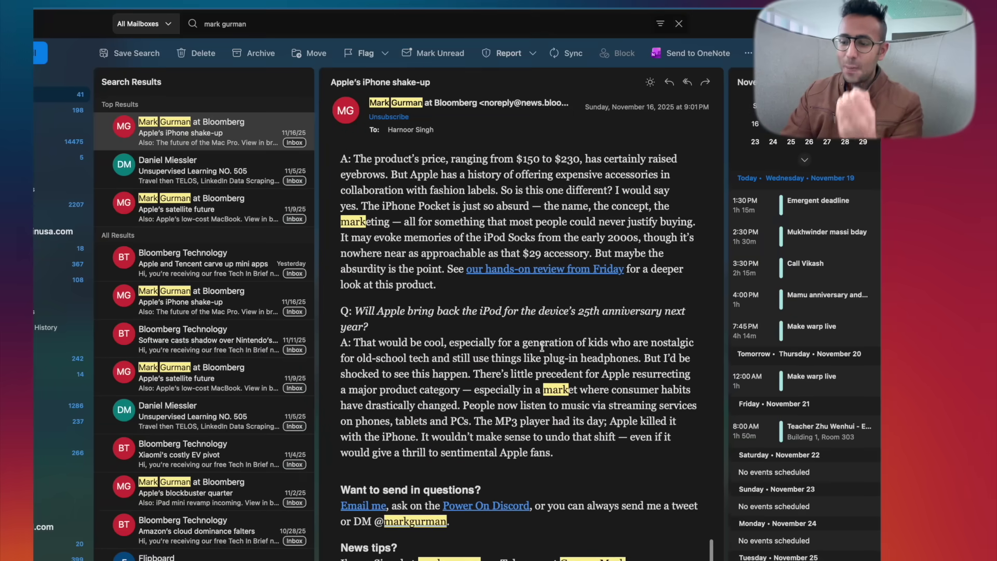
scroll(542, 349, down, 10)
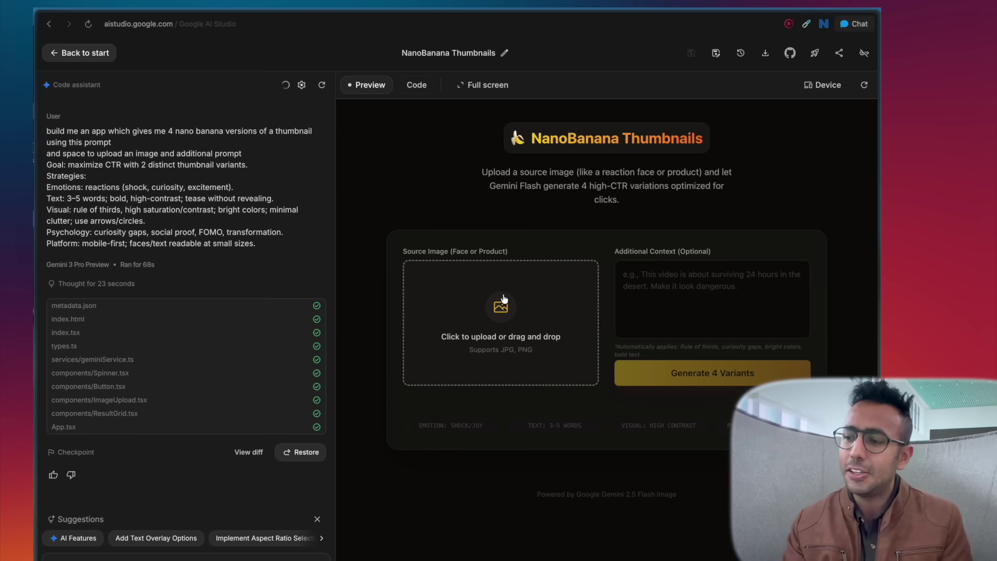
- Save a copy of NanoBanana Thumbnails, upload the IIT to Masters Dropout image, and add context 'make subtle smilling reac'
click(649, 291)
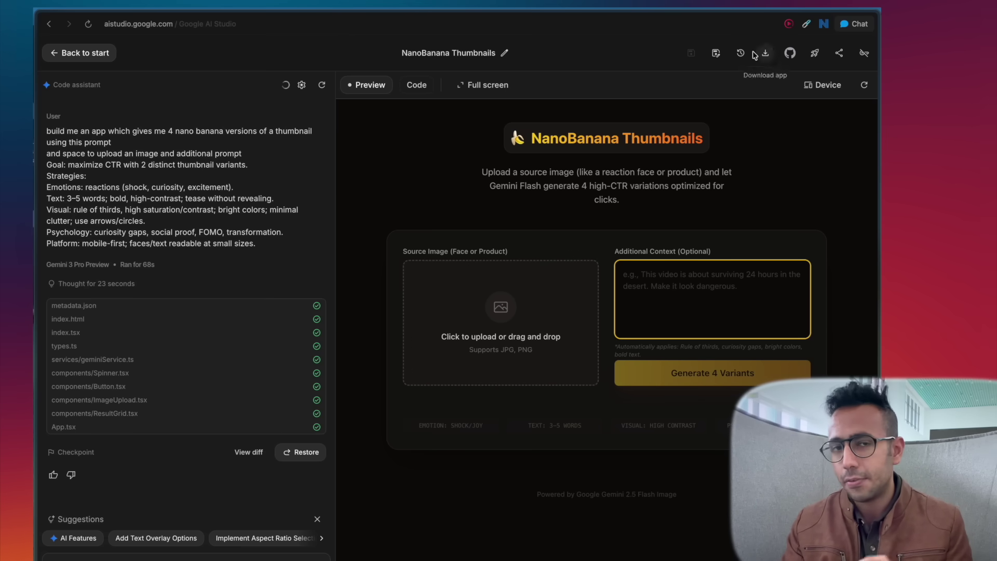
click(715, 55)
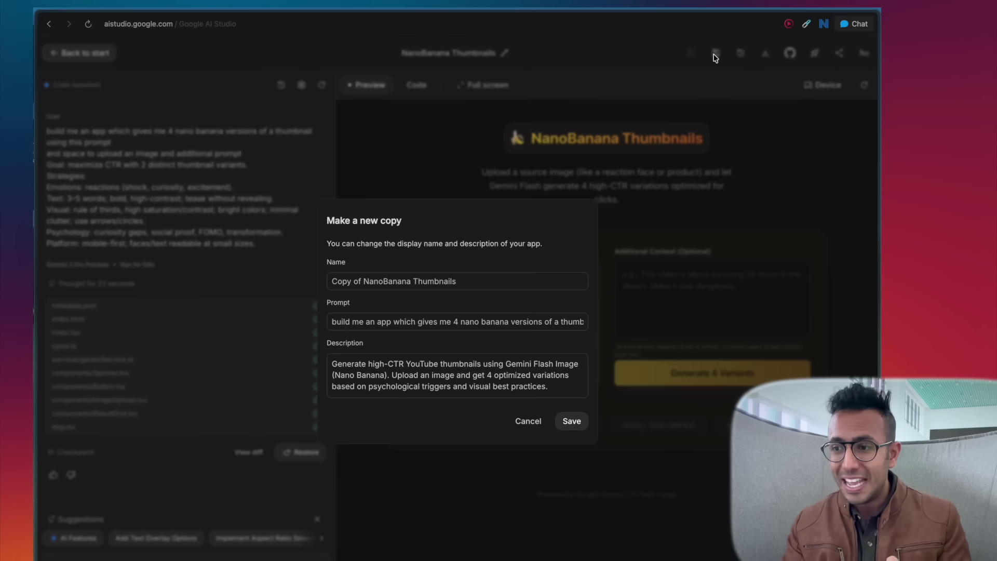
click(572, 422)
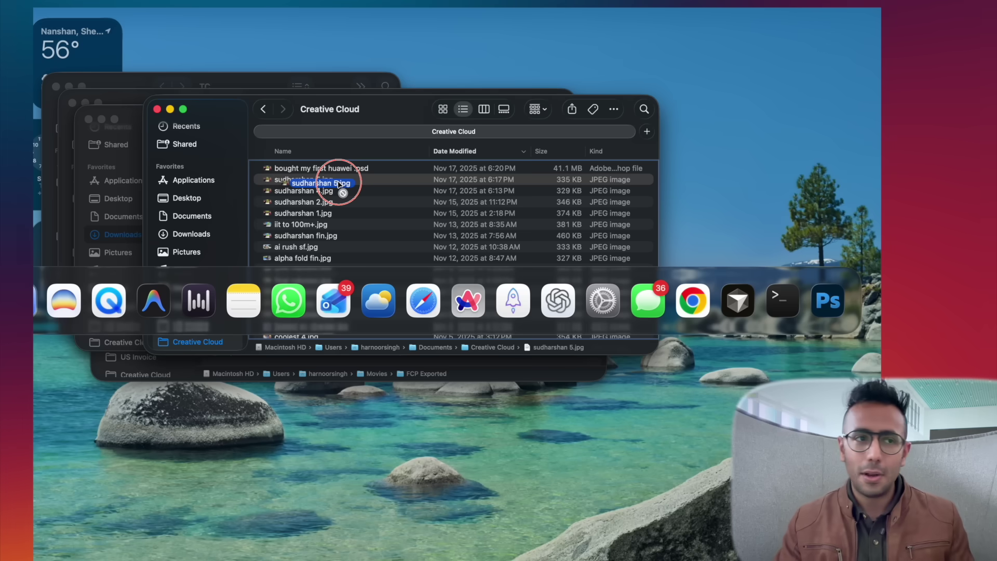
drag(334, 192, 515, 312)
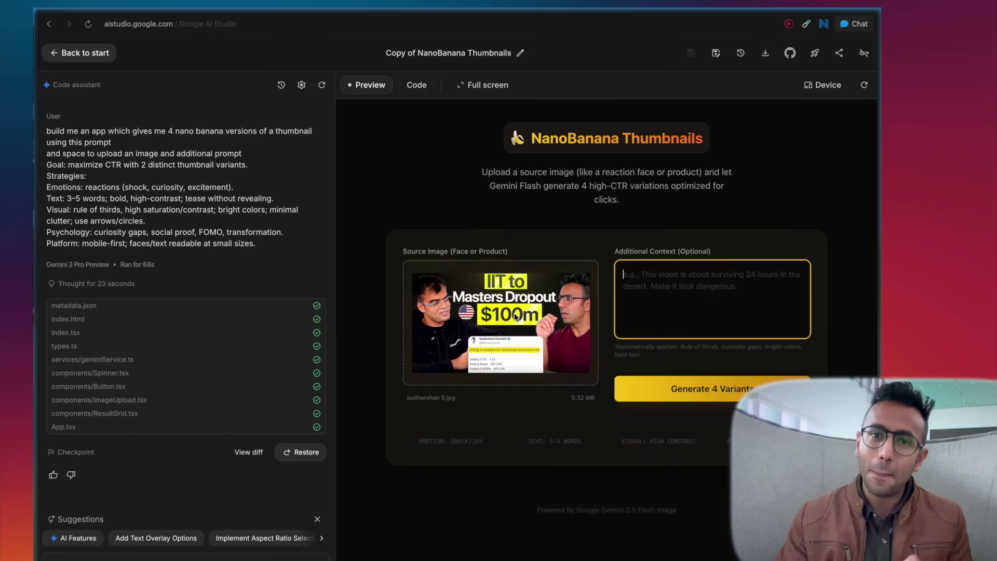
text(make su)
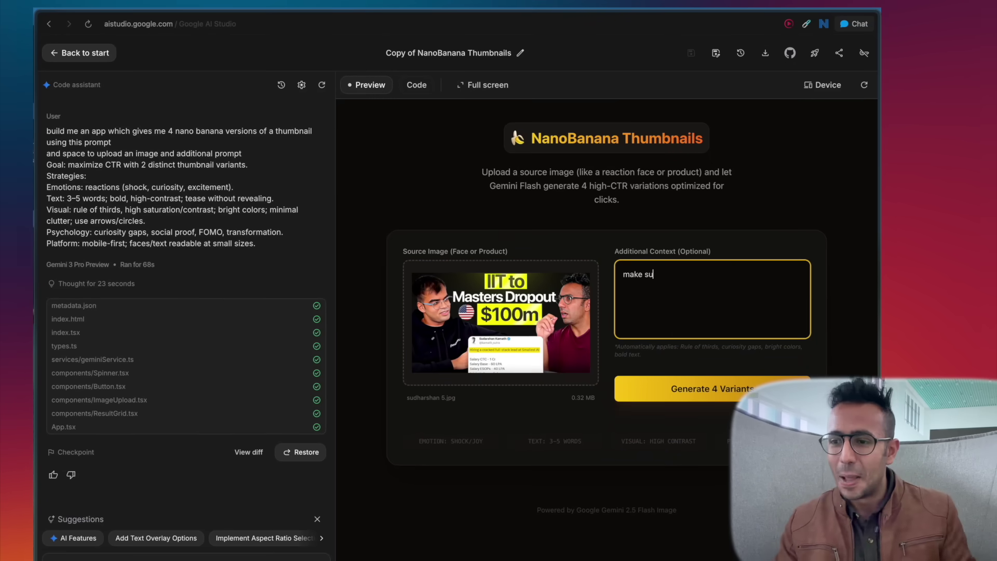
text(btle smil)
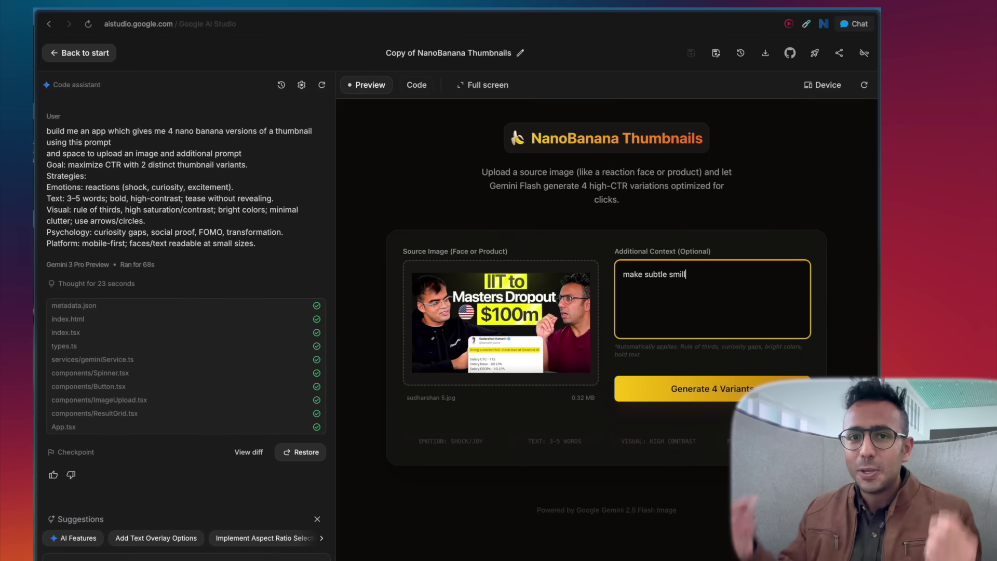
text(ling reac)
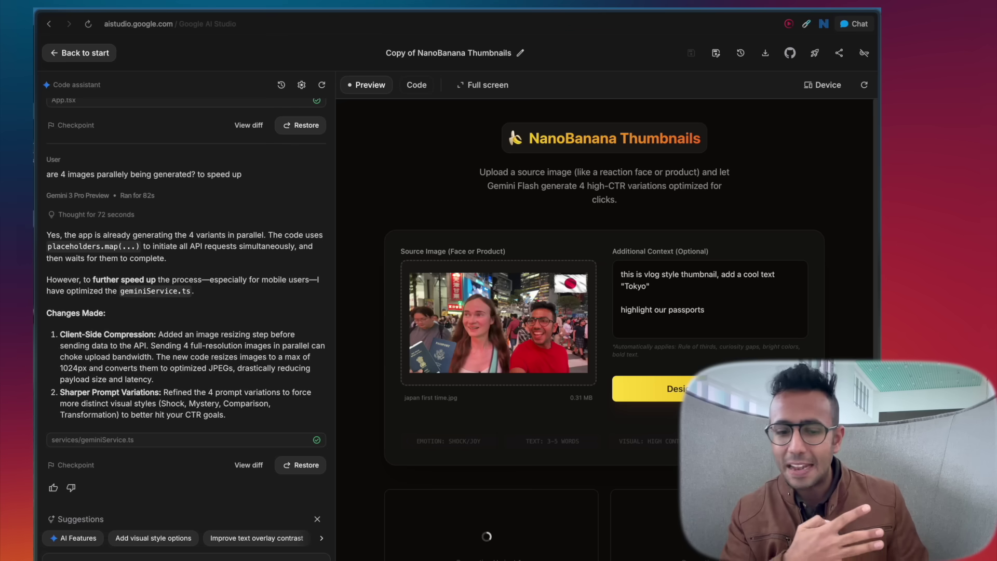
- Scroll to the four Tokyo vlog thumbnail variants, such as 'WATCH OUT! Tokyo' and 'WHY OUR PASSPORTS?'
scroll(605, 331, down, 5)
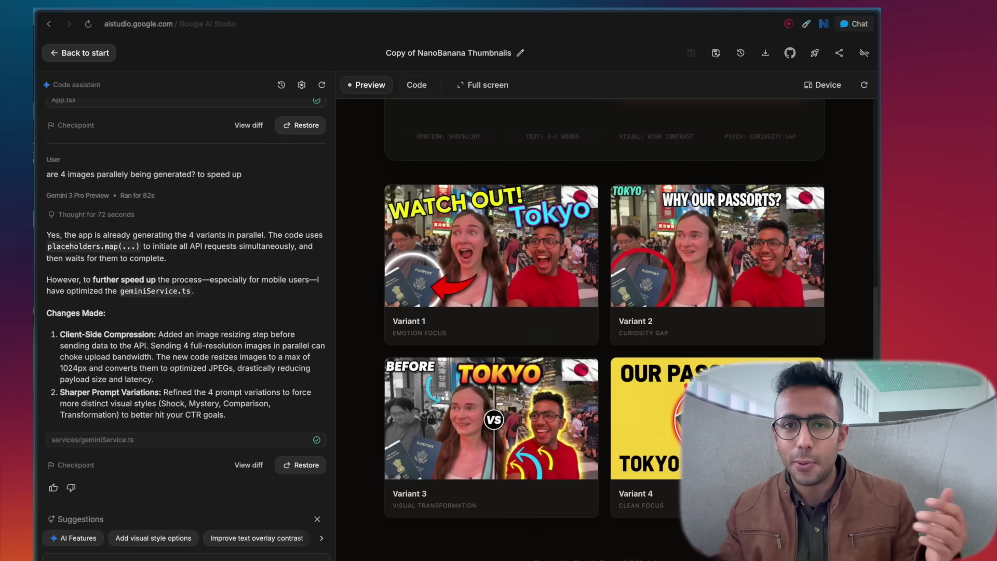
mouse_move(507, 400)
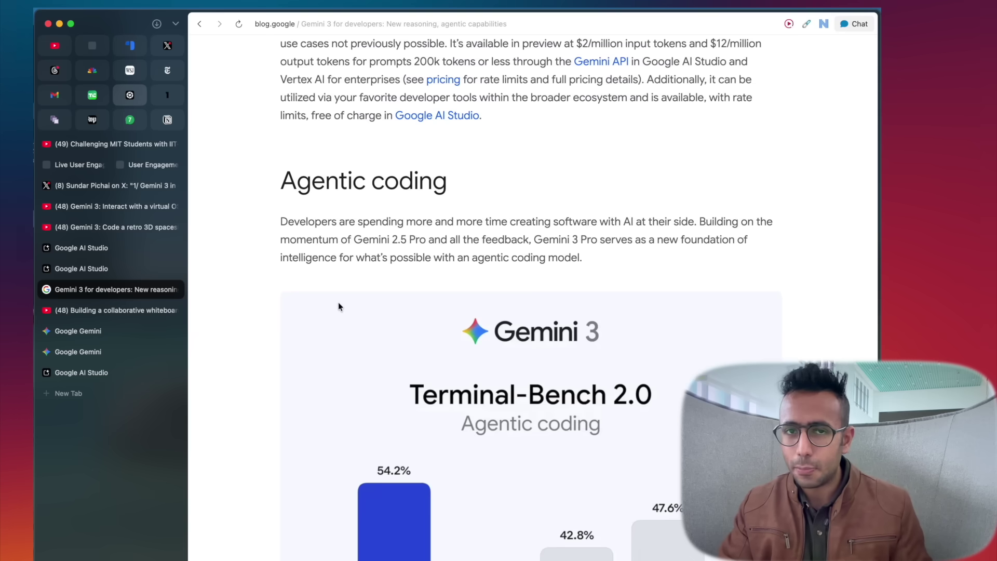
- Scroll the Gemini 3 for developers post down to the Terminal-Bench 2.0 agentic coding chart
scroll(338, 307, down, 5)
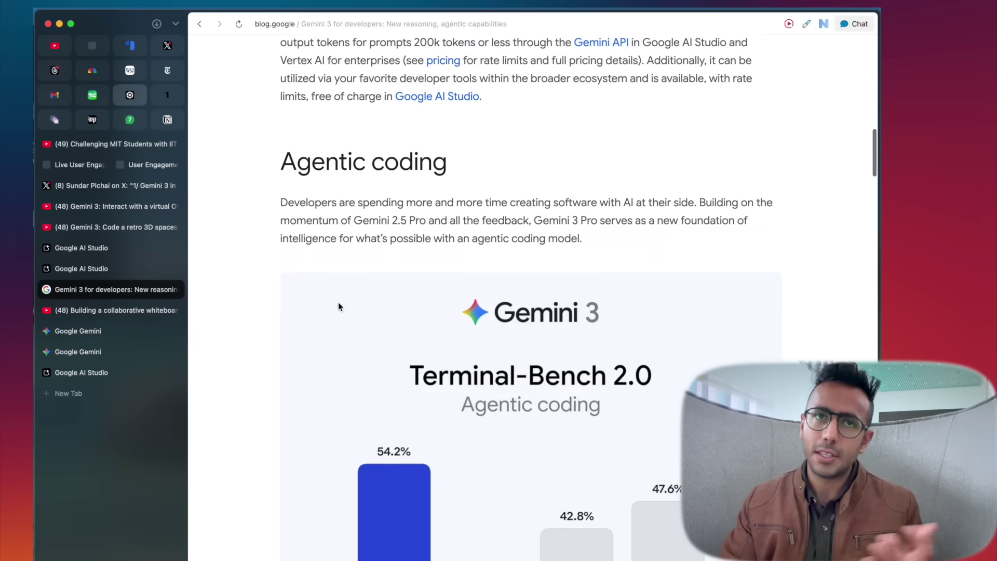